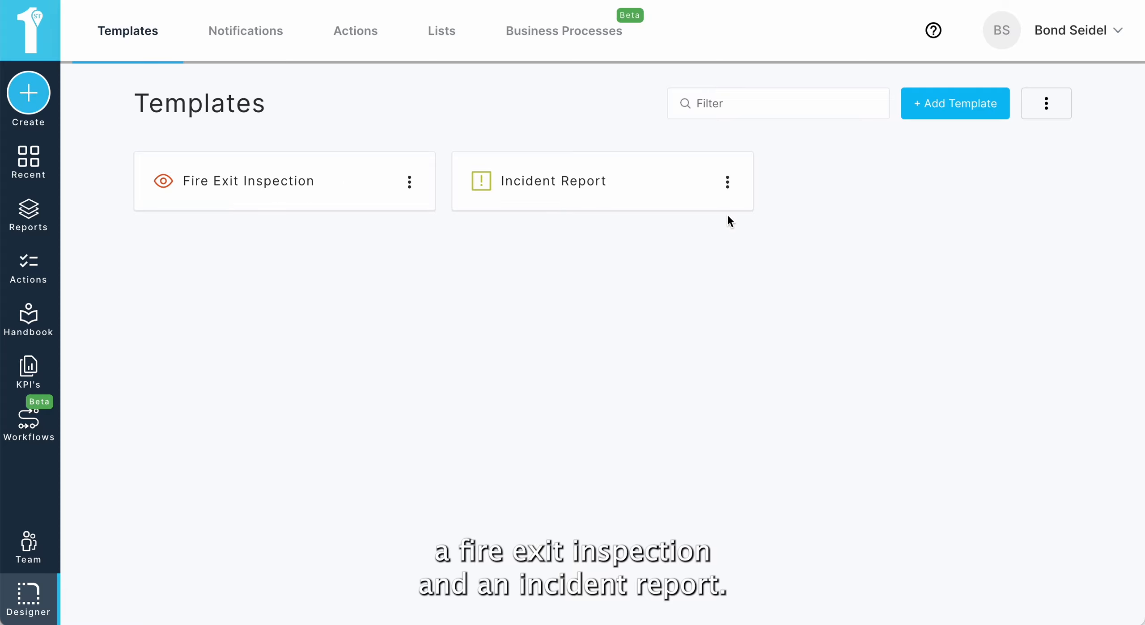
Step: Open the Incident Report template in the designer and preview its fields
{"action": "left_click", "coordinate": [727, 188]}
{"action": "left_click", "coordinate": [763, 222]}
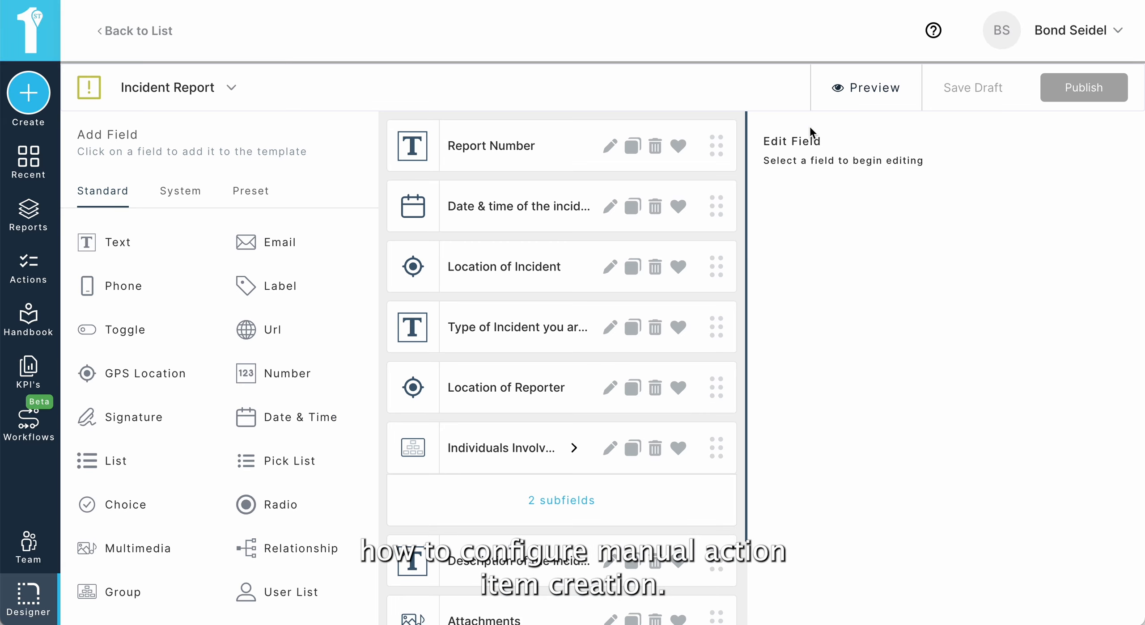
{"action": "left_click", "coordinate": [848, 92]}
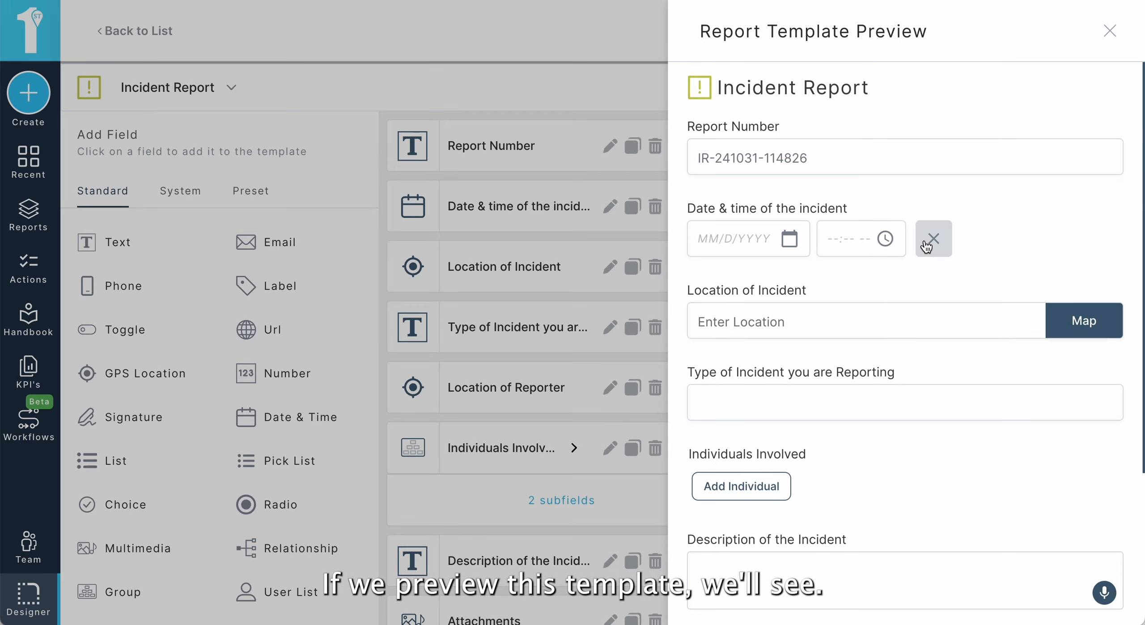
{"action": "scroll", "coordinate": [926, 245], "scroll_direction": "down", "scroll_amount": 5}
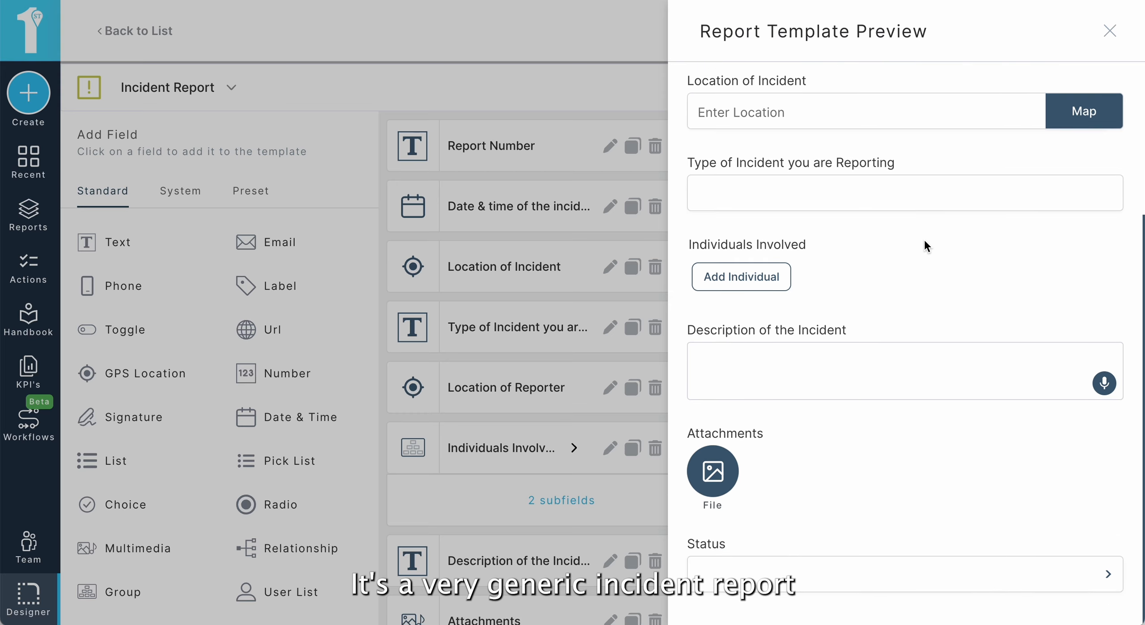
{"action": "scroll", "coordinate": [923, 238], "scroll_direction": "up", "scroll_amount": 5}
{"action": "scroll", "coordinate": [928, 302], "scroll_direction": "down", "scroll_amount": 3}
{"action": "scroll", "coordinate": [928, 303], "scroll_direction": "down", "scroll_amount": 2}
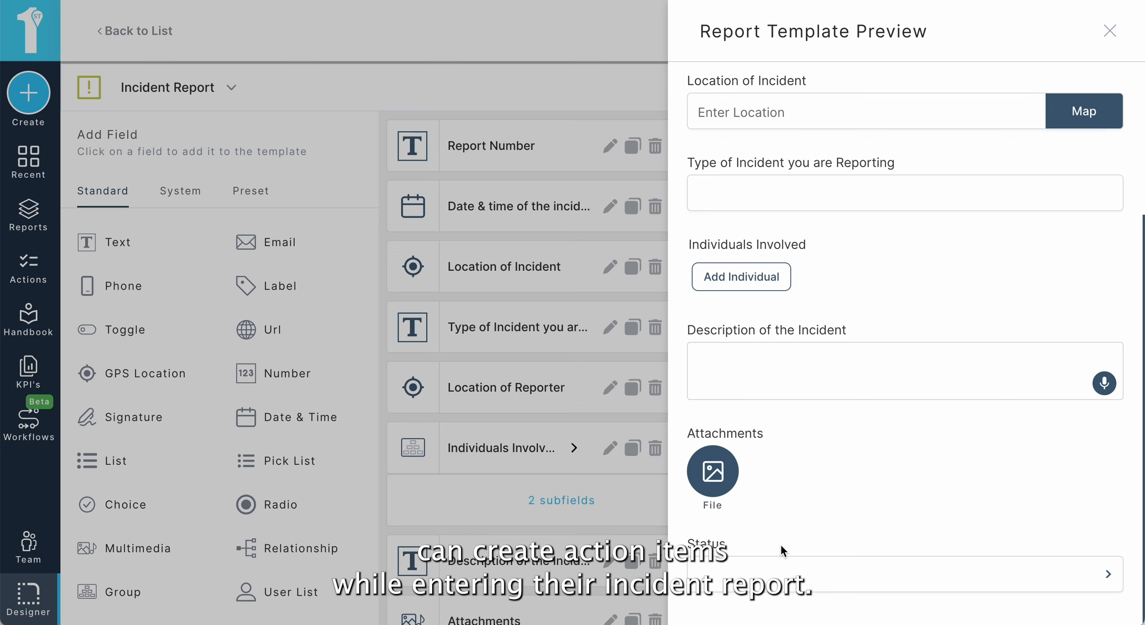
{"action": "left_click", "coordinate": [1110, 30]}
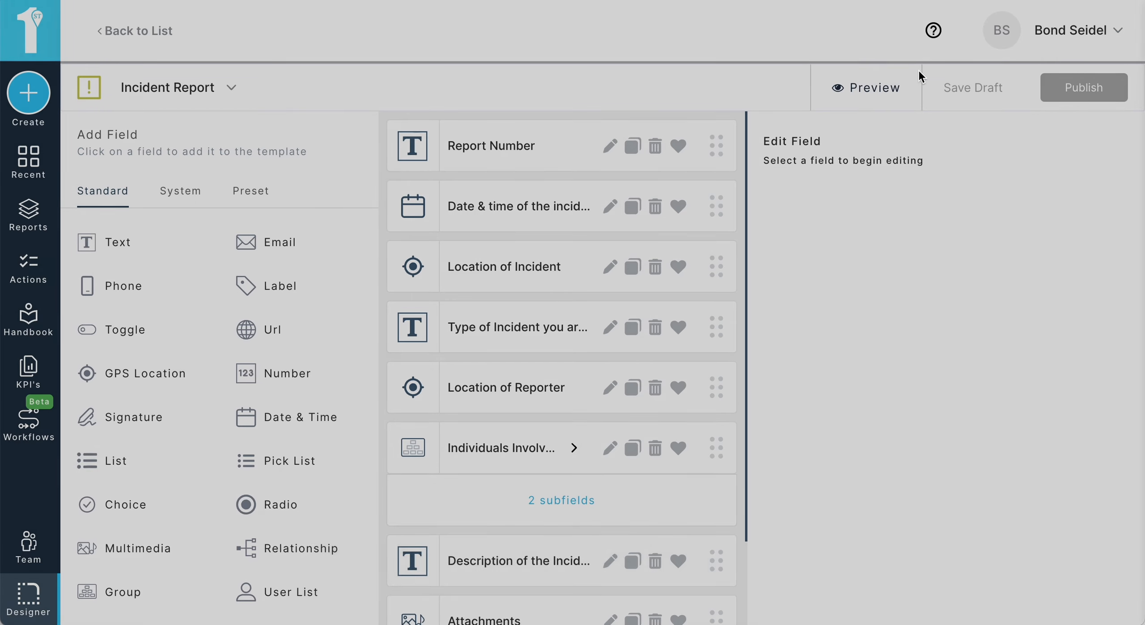
Step: Add an Actions field to the bottom of the Incident Report template and label it Add Actions
{"action": "scroll", "coordinate": [179, 482], "scroll_direction": "down", "scroll_amount": 1}
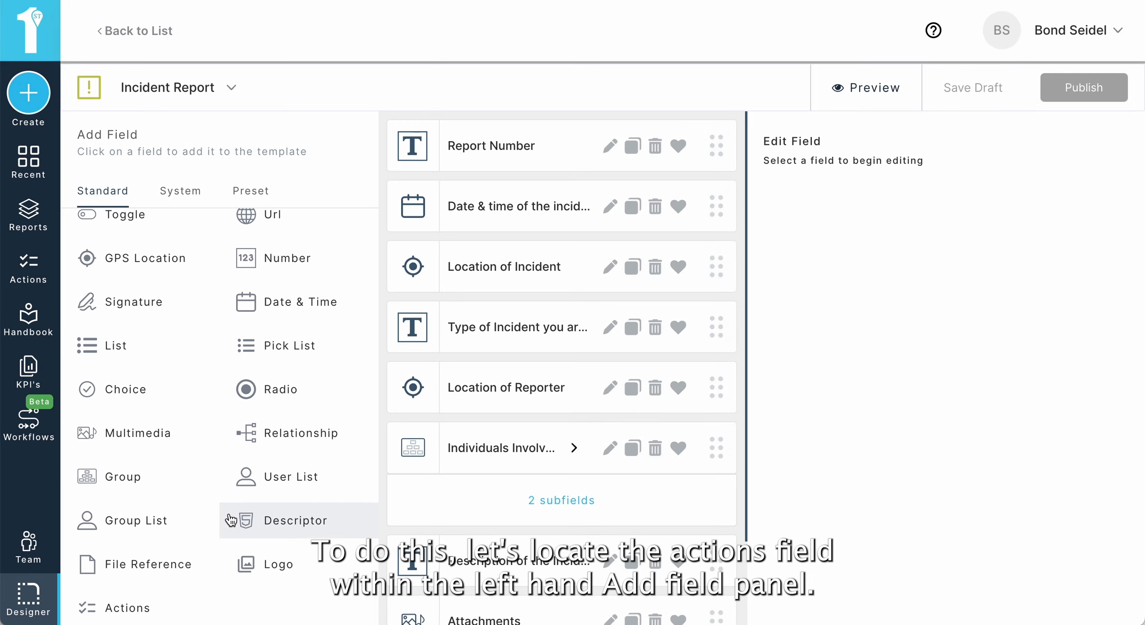
{"action": "left_click", "coordinate": [152, 605]}
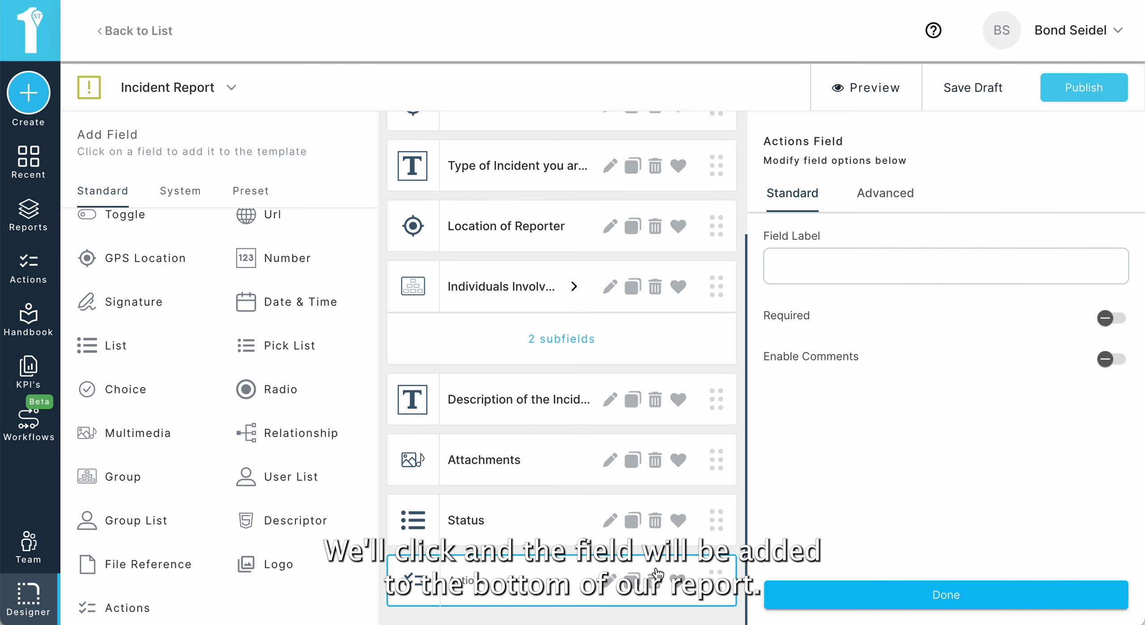
{"action": "left_click", "coordinate": [825, 266]}
{"action": "type", "text": "Add ACtions"}
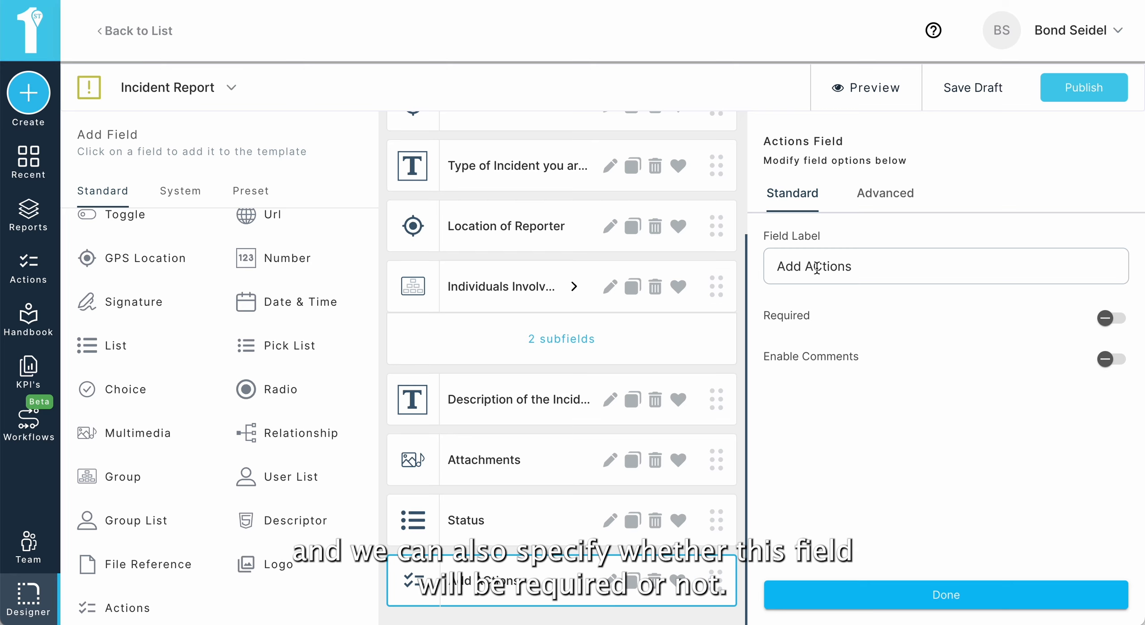
{"action": "key", "text": "Delete"}
{"action": "type", "text": "s"}
{"action": "key", "text": "BackSpace"}
{"action": "type", "text": "c"}
Step: Toggle the field's Required option on and back off, then finish editing the field
{"action": "left_click", "coordinate": [1111, 323]}
{"action": "left_click", "coordinate": [1112, 324]}
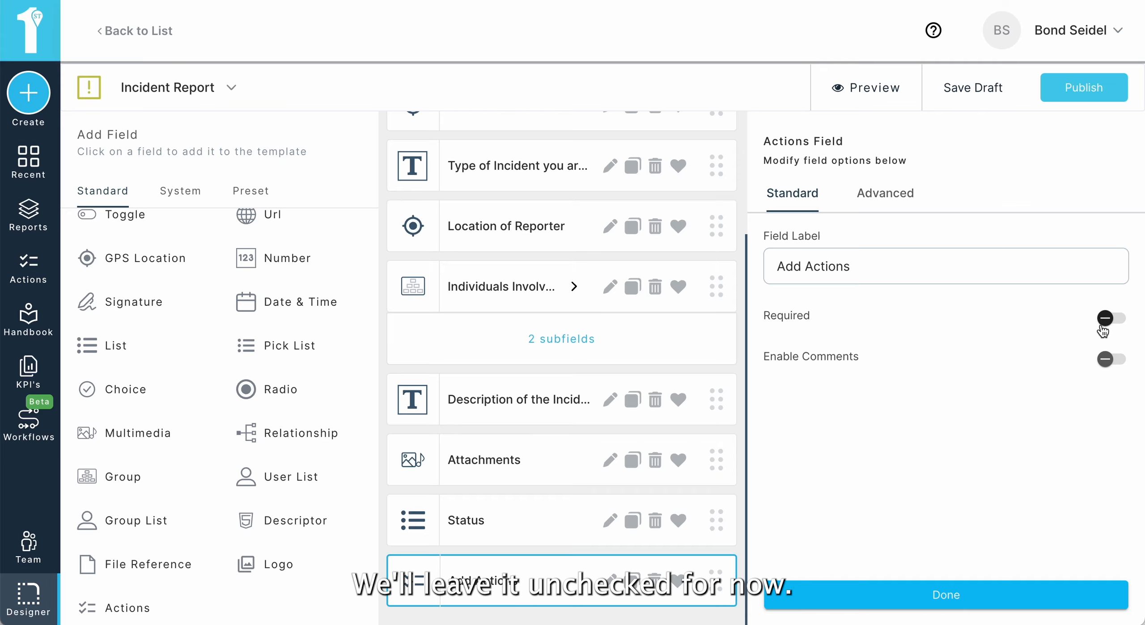
{"action": "left_click", "coordinate": [966, 590]}
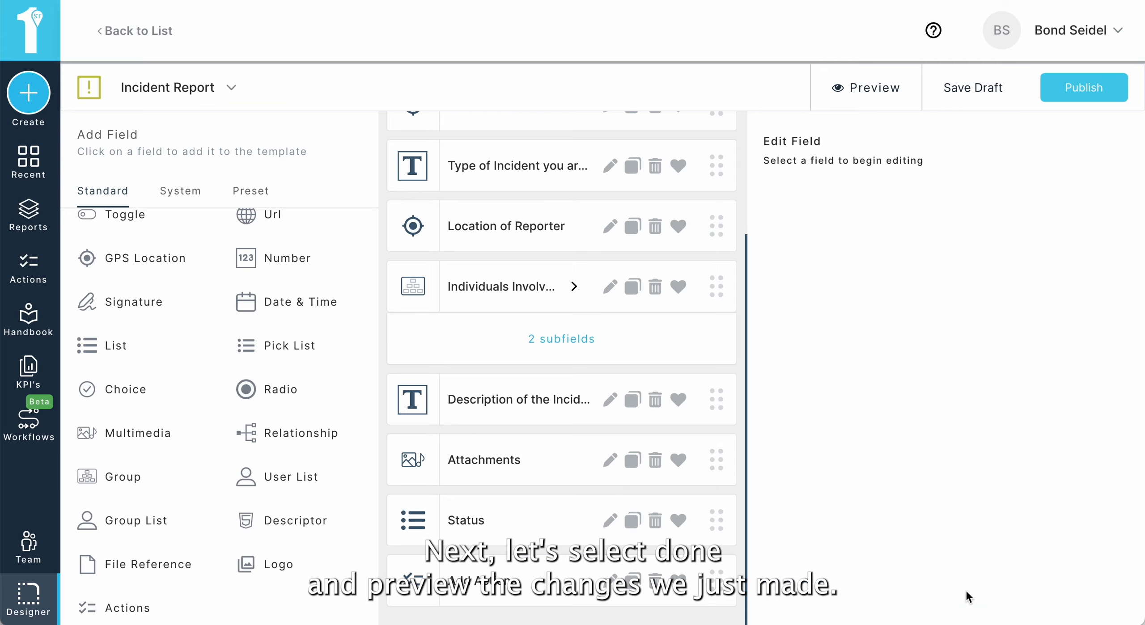
Step: Preview the updated Incident Report template to check the new field, then publish it
{"action": "left_click", "coordinate": [874, 90]}
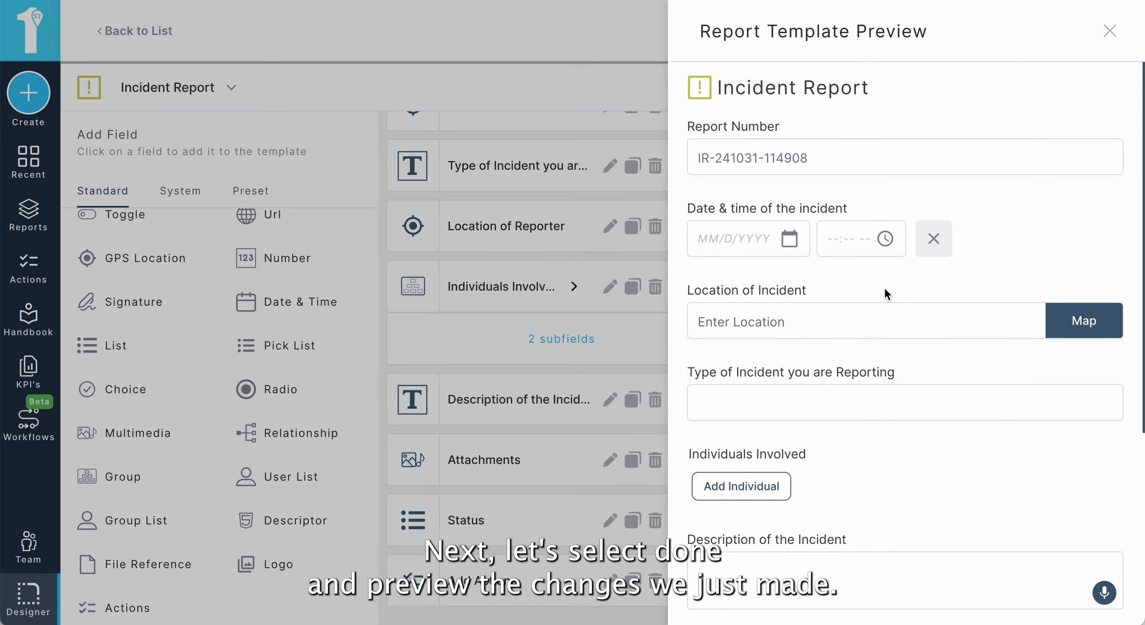
{"action": "scroll", "coordinate": [884, 293], "scroll_direction": "down", "scroll_amount": 6}
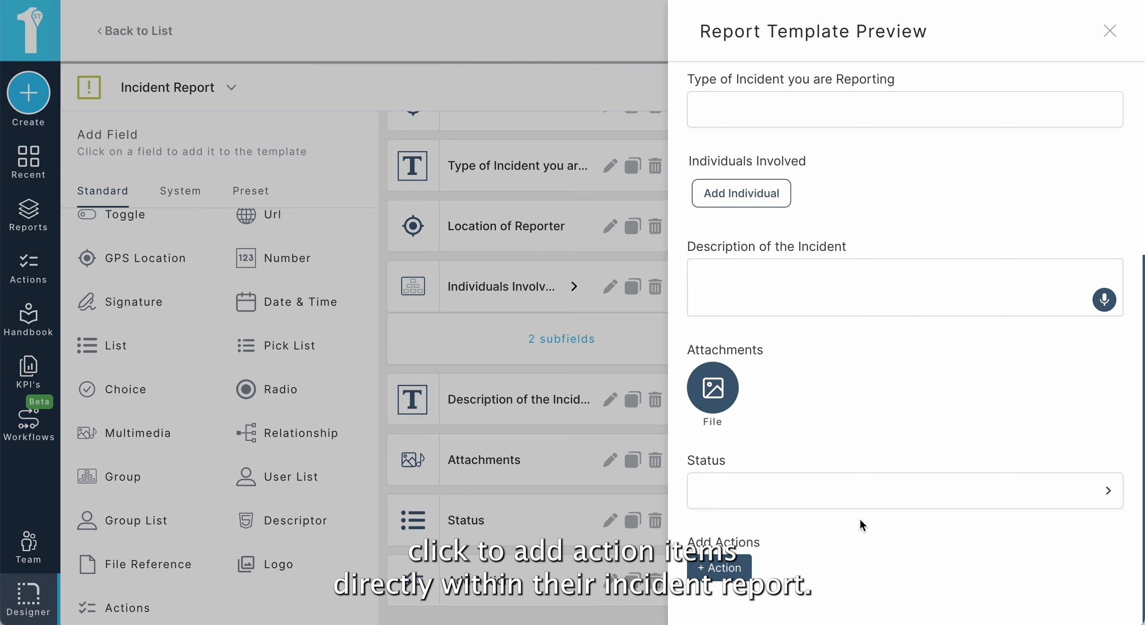
{"action": "scroll", "coordinate": [832, 285], "scroll_direction": "up", "scroll_amount": 5}
{"action": "scroll", "coordinate": [832, 285], "scroll_direction": "up", "scroll_amount": 2}
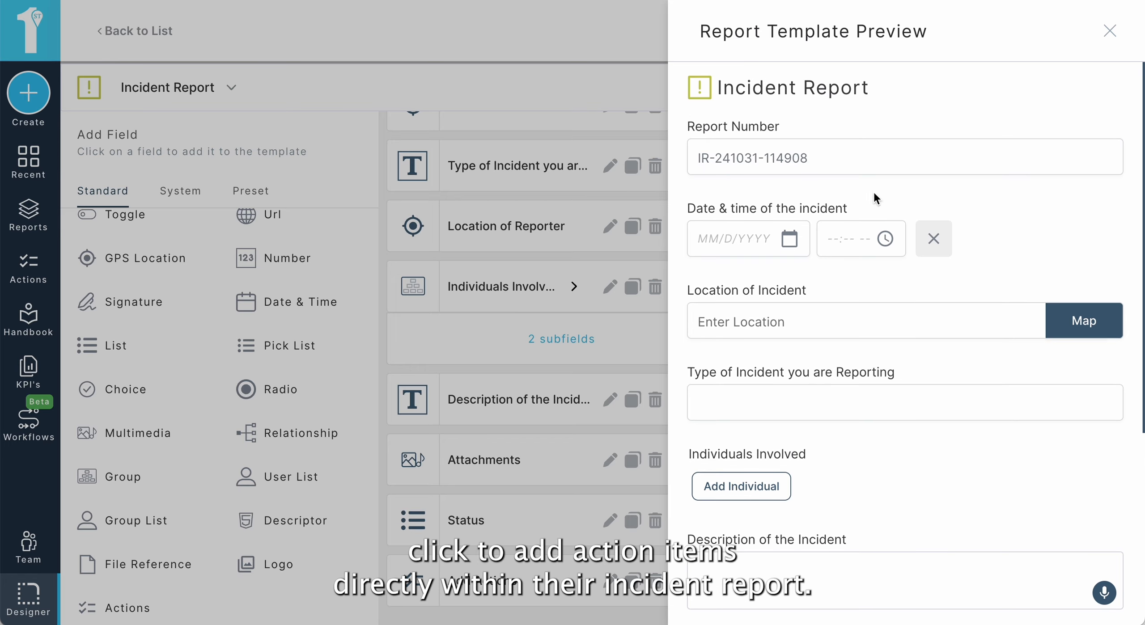
{"action": "left_click", "coordinate": [1114, 40]}
{"action": "left_click", "coordinate": [1084, 87]}
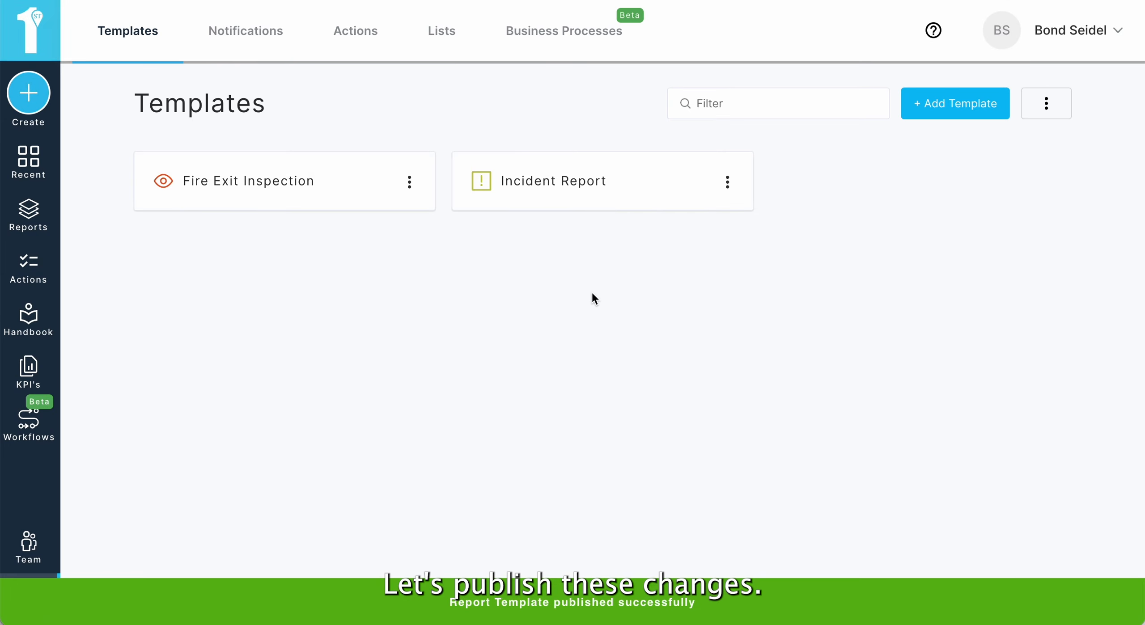
Step: Open the Fire Exit Inspection template for editing and preview its fields and Accessibility group
{"action": "left_click", "coordinate": [416, 190]}
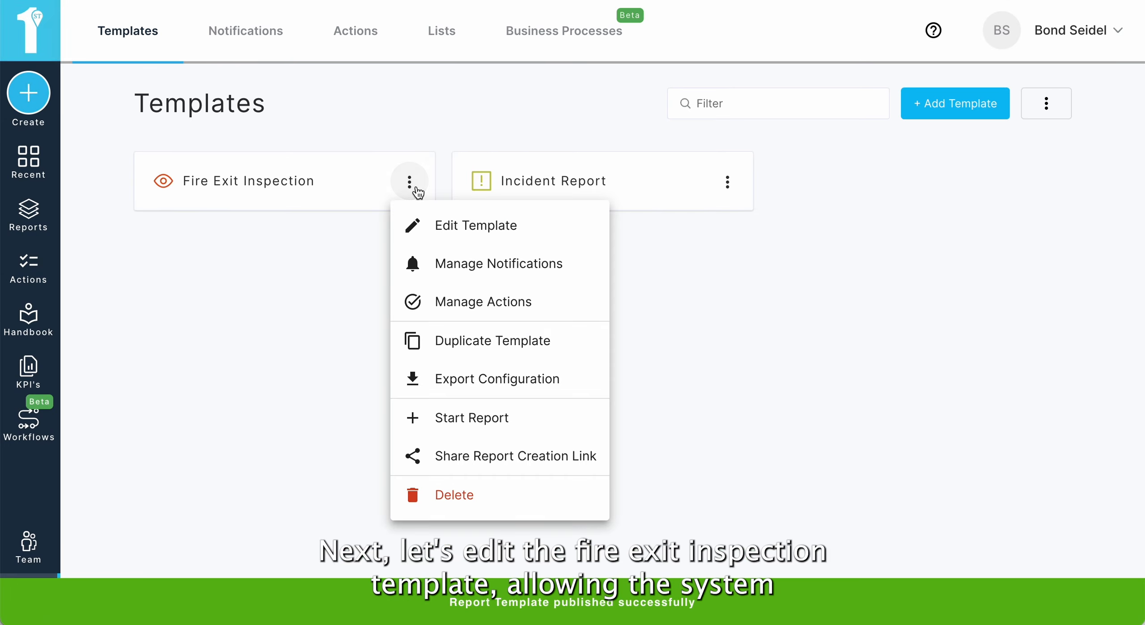
{"action": "left_click", "coordinate": [441, 225]}
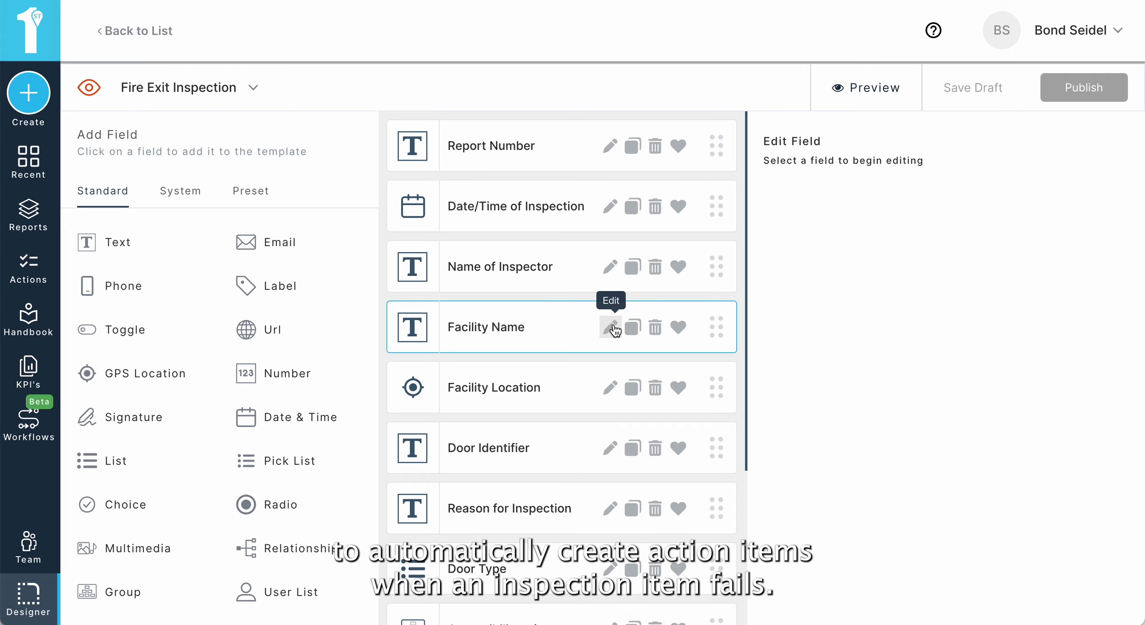
{"action": "left_click", "coordinate": [861, 94]}
{"action": "scroll", "coordinate": [923, 341], "scroll_direction": "down", "scroll_amount": 3}
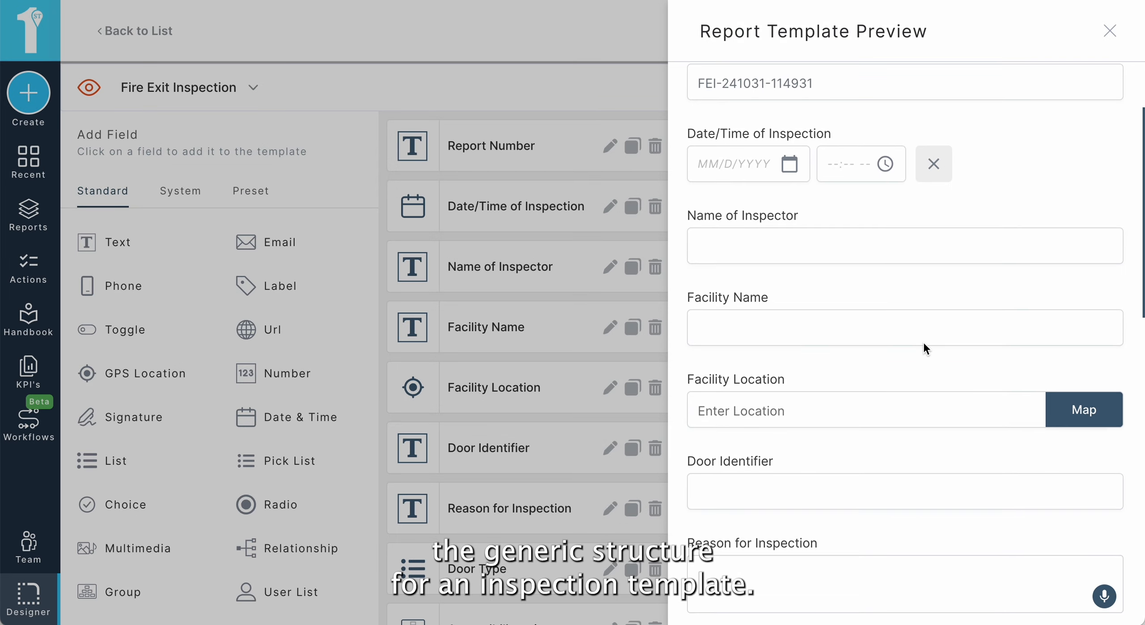
{"action": "scroll", "coordinate": [923, 341], "scroll_direction": "down", "scroll_amount": 5}
{"action": "scroll", "coordinate": [923, 341], "scroll_direction": "down", "scroll_amount": 8}
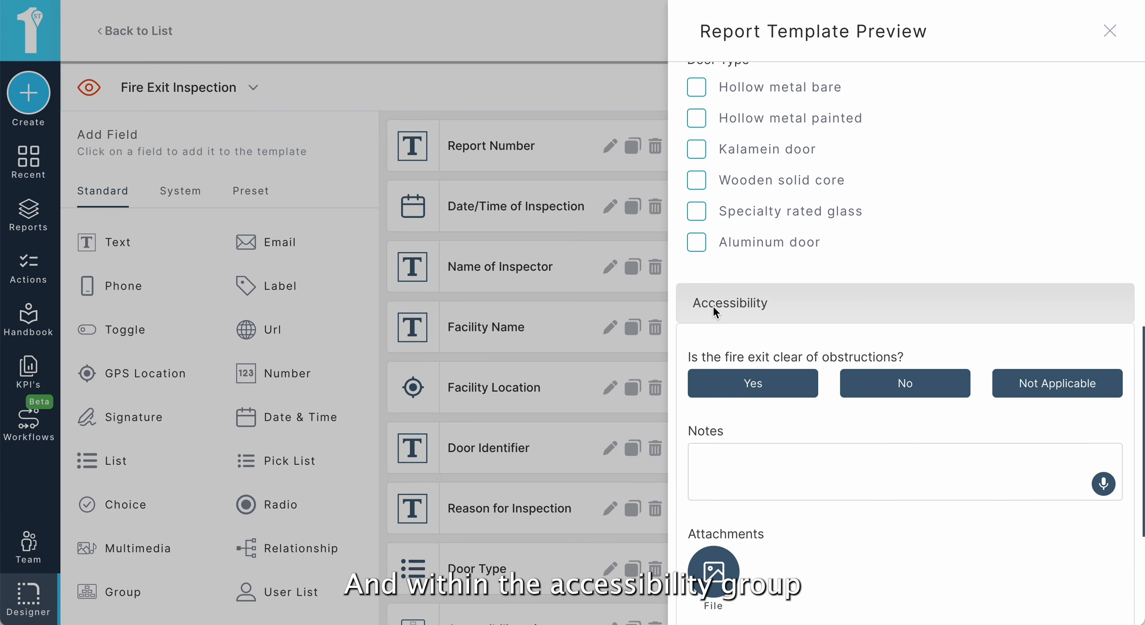
{"action": "scroll", "coordinate": [798, 331], "scroll_direction": "down", "scroll_amount": 1}
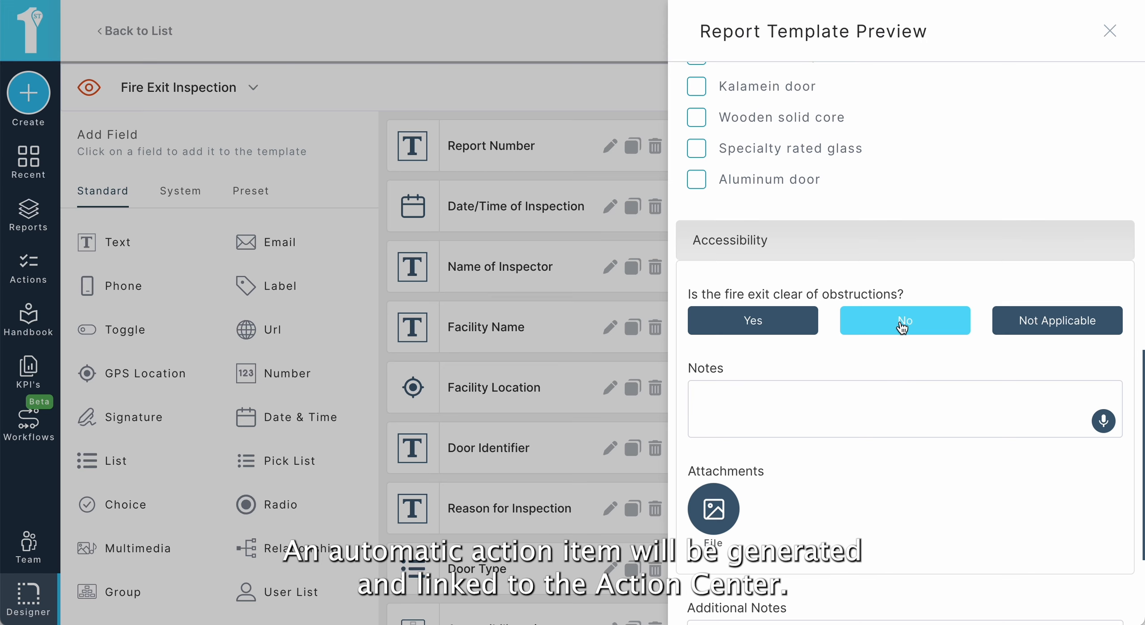
{"action": "left_click", "coordinate": [1109, 29]}
Step: In the Accessibility group, enable Generate action item for the 'Is the fire exit clear of obstructions?' question
{"action": "scroll", "coordinate": [543, 313], "scroll_direction": "down", "scroll_amount": 3}
{"action": "scroll", "coordinate": [542, 314], "scroll_direction": "down", "scroll_amount": 2}
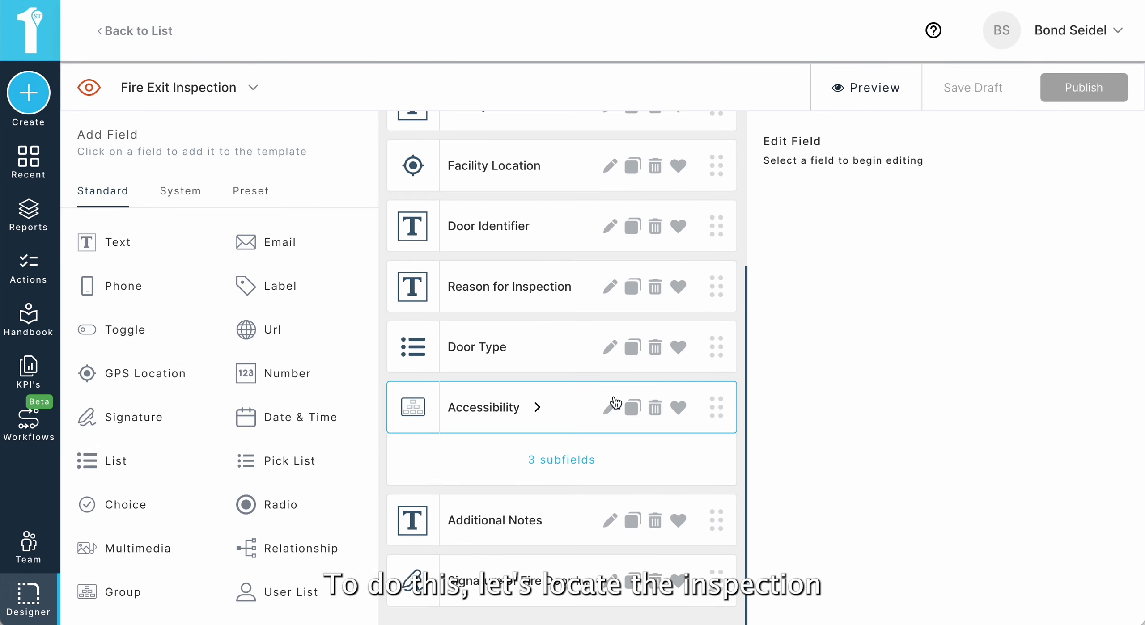
{"action": "left_click", "coordinate": [536, 410]}
{"action": "scroll", "coordinate": [584, 421], "scroll_direction": "down", "scroll_amount": 2}
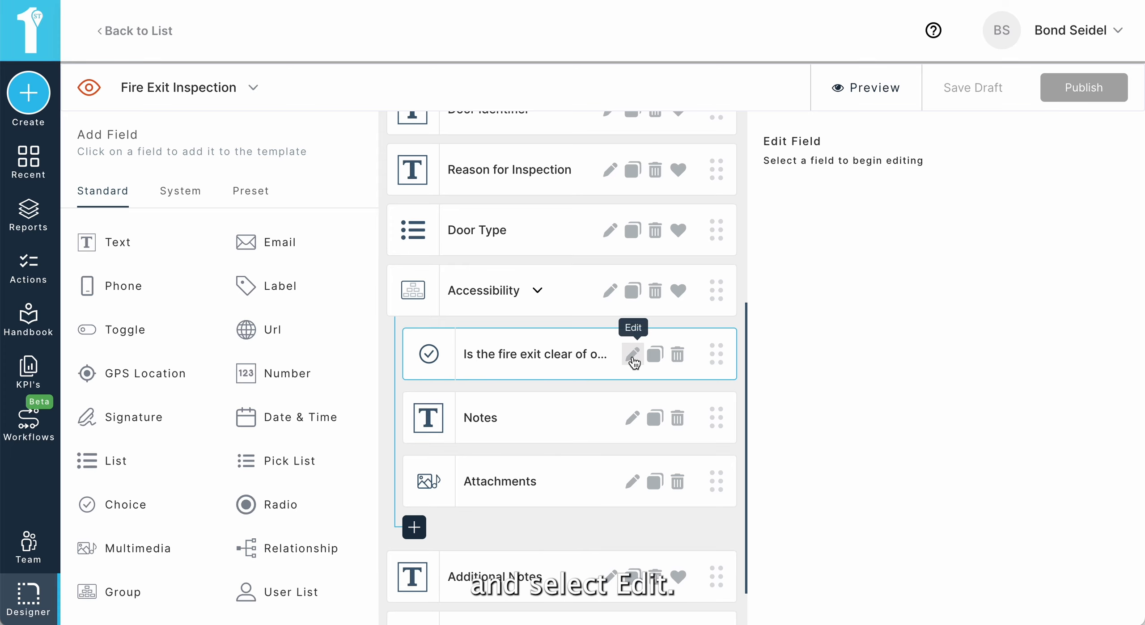
{"action": "left_click", "coordinate": [633, 355]}
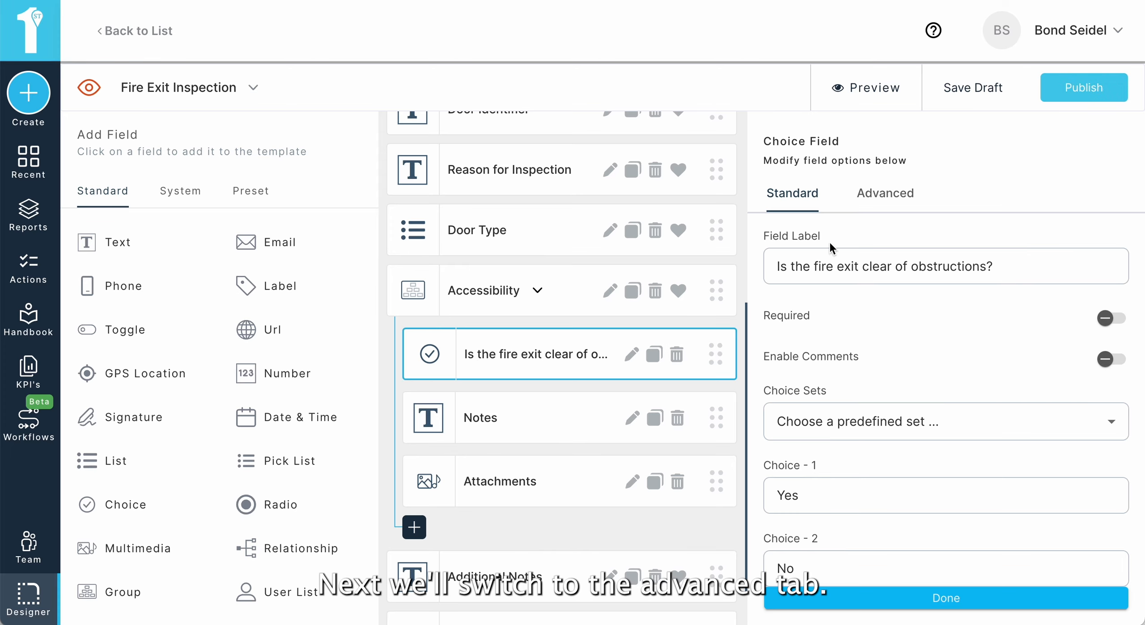
{"action": "left_click", "coordinate": [874, 202]}
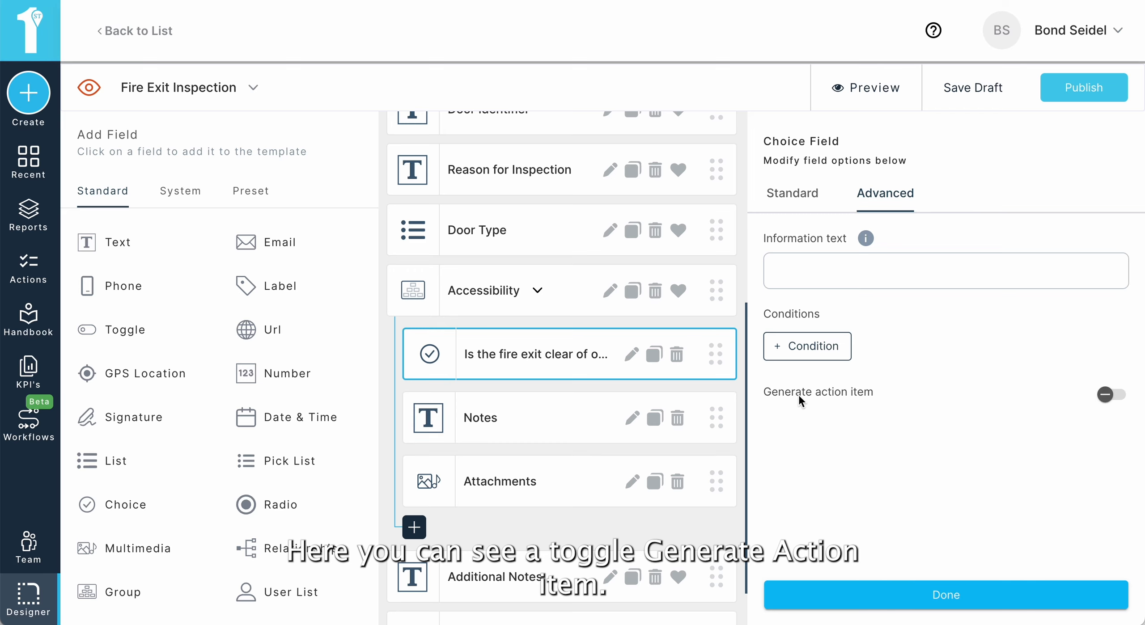
{"action": "left_click", "coordinate": [1112, 395]}
Step: Set the action item to be generated when the obstruction question equals No
{"action": "scroll", "coordinate": [1023, 437], "scroll_direction": "down", "scroll_amount": 2}
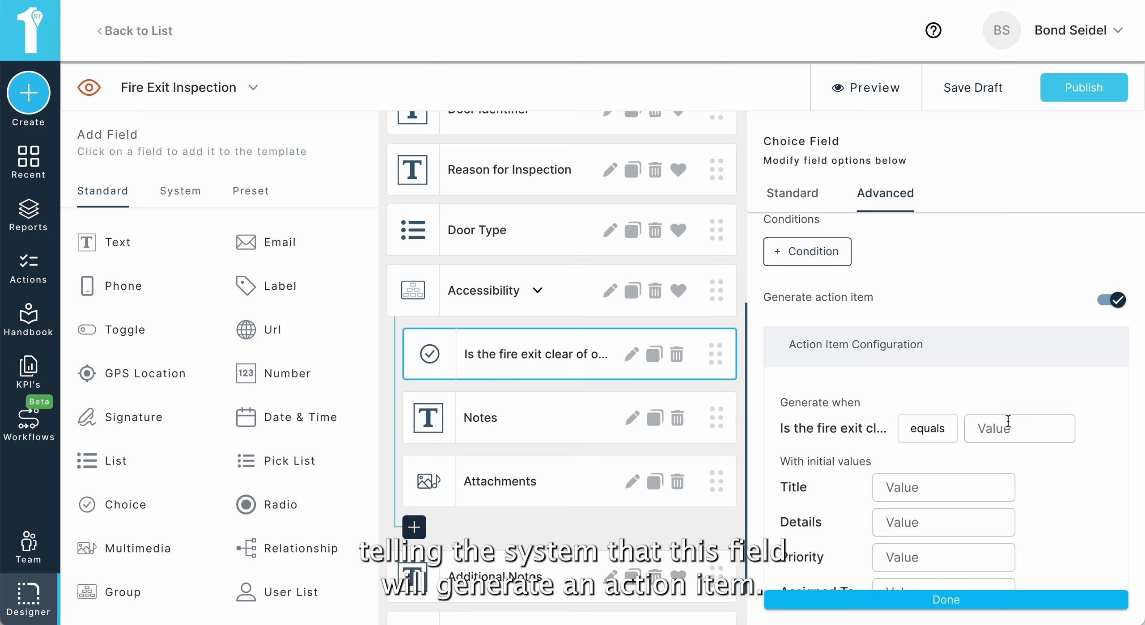
{"action": "scroll", "coordinate": [962, 361], "scroll_direction": "down", "scroll_amount": 2}
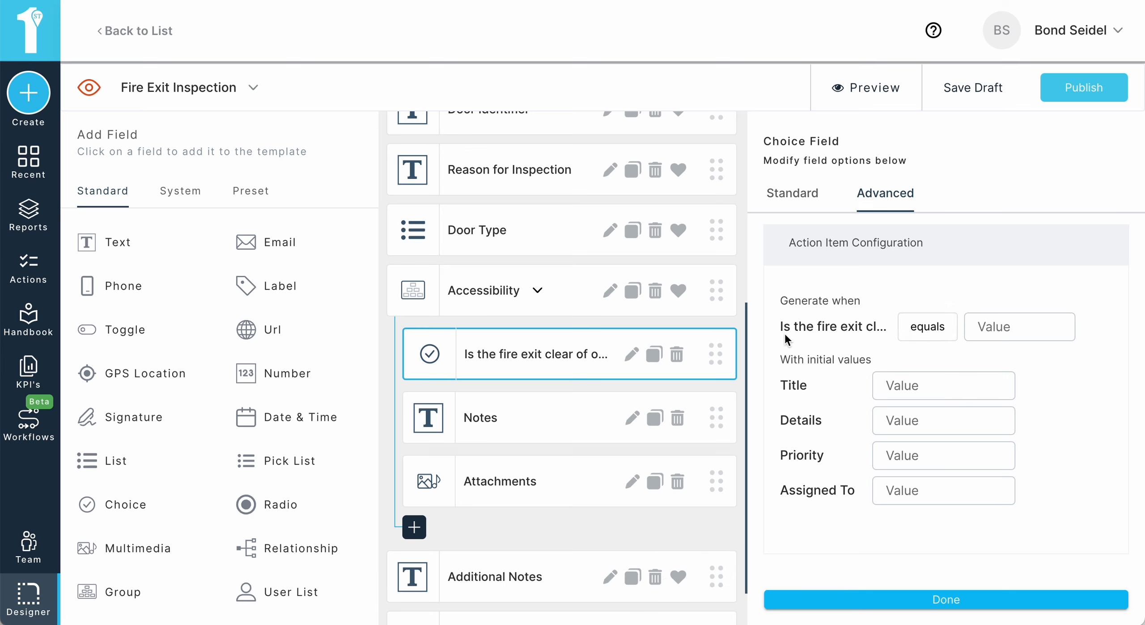
{"action": "left_click", "coordinate": [1013, 319]}
{"action": "left_click", "coordinate": [991, 401]}
{"action": "scroll", "coordinate": [1088, 347], "scroll_direction": "down", "scroll_amount": 1}
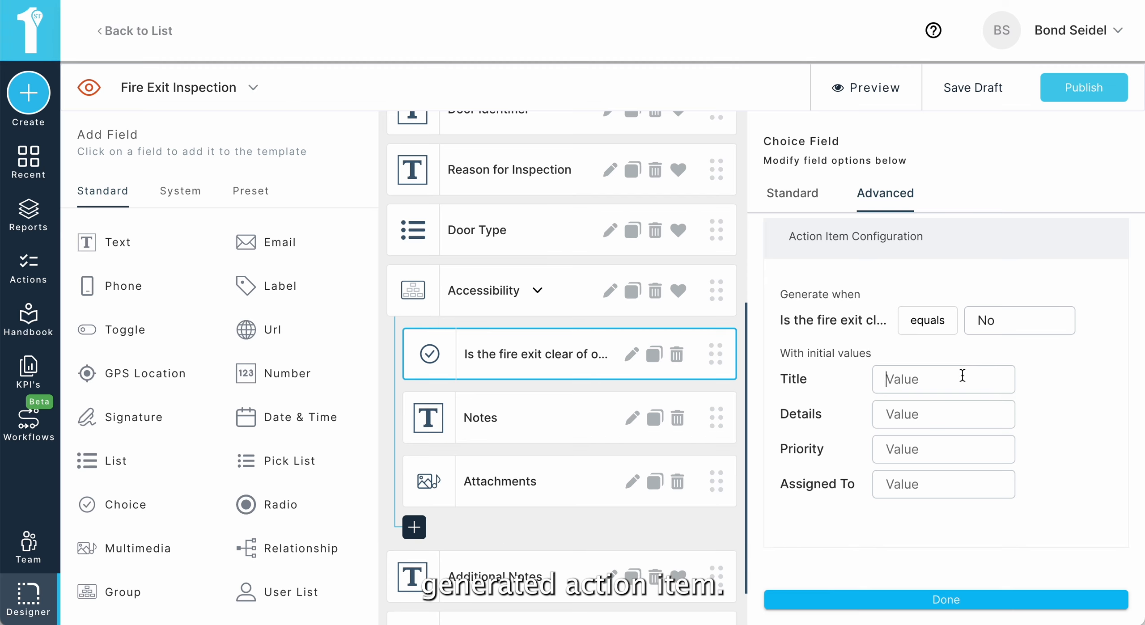
Step: Enter Inspect Obsutrctions as the action item's initial title
{"action": "type", "text": "Inspect OBsutrctions"}
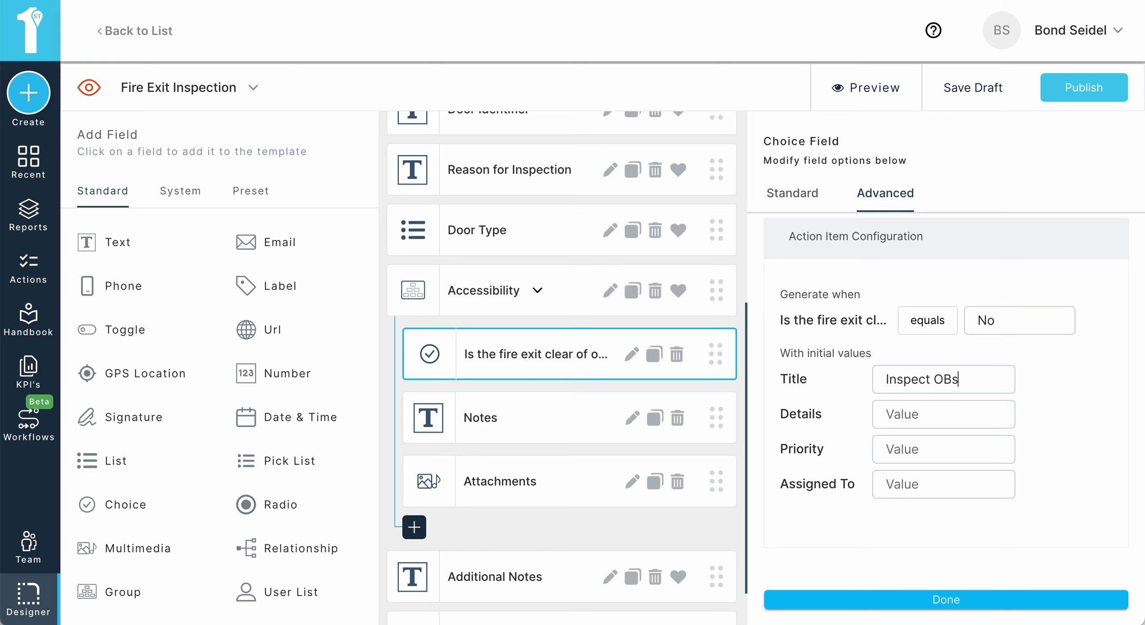
{"action": "left_click", "coordinate": [942, 380]}
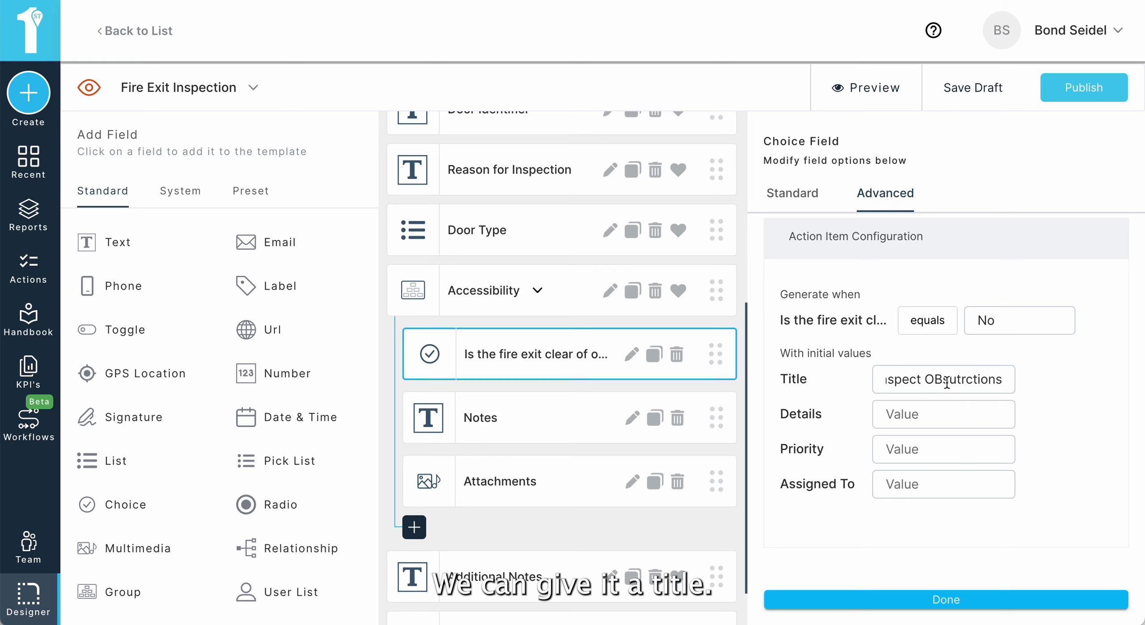
{"action": "key", "text": "BackSpace"}
{"action": "type", "text": "b"}
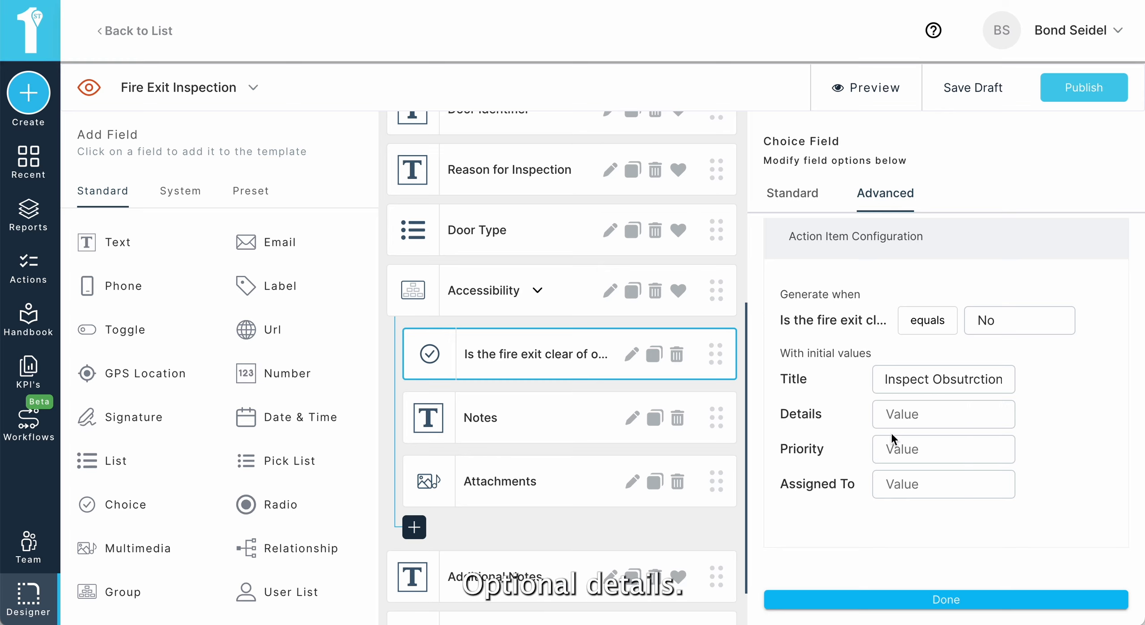
Step: Set the action item's initial priority to High and pick a default assignee
{"action": "left_click", "coordinate": [908, 453]}
{"action": "left_click", "coordinate": [913, 500]}
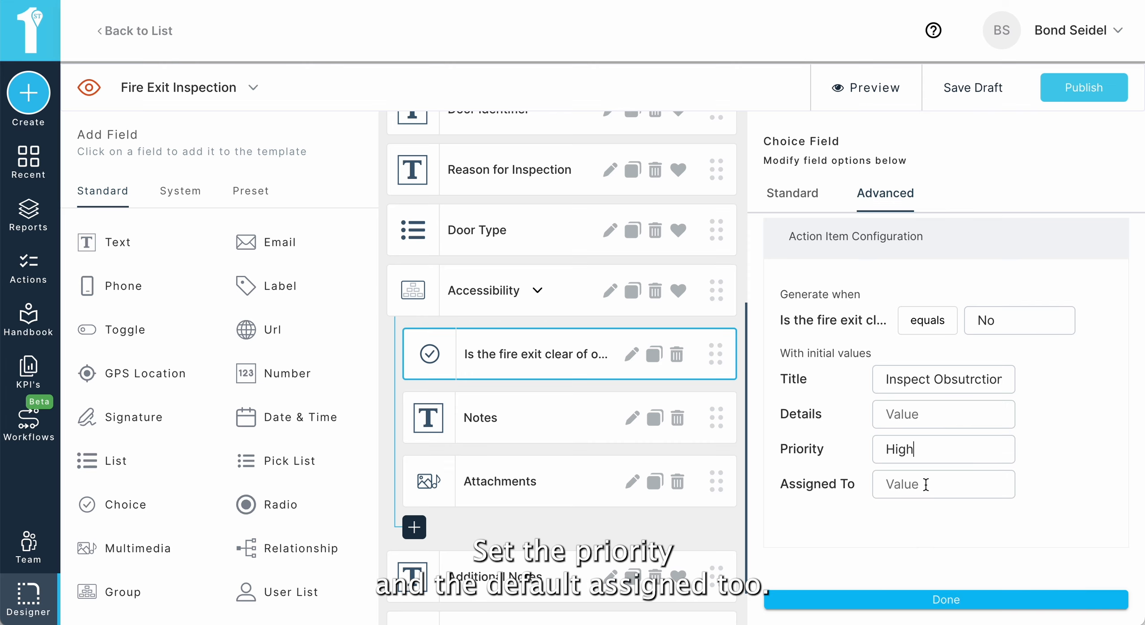
{"action": "left_click", "coordinate": [923, 484]}
{"action": "left_click", "coordinate": [937, 370]}
Step: Finish editing the question and publish the Fire Exit Inspection template
{"action": "left_click", "coordinate": [966, 602]}
{"action": "left_click", "coordinate": [1088, 91]}
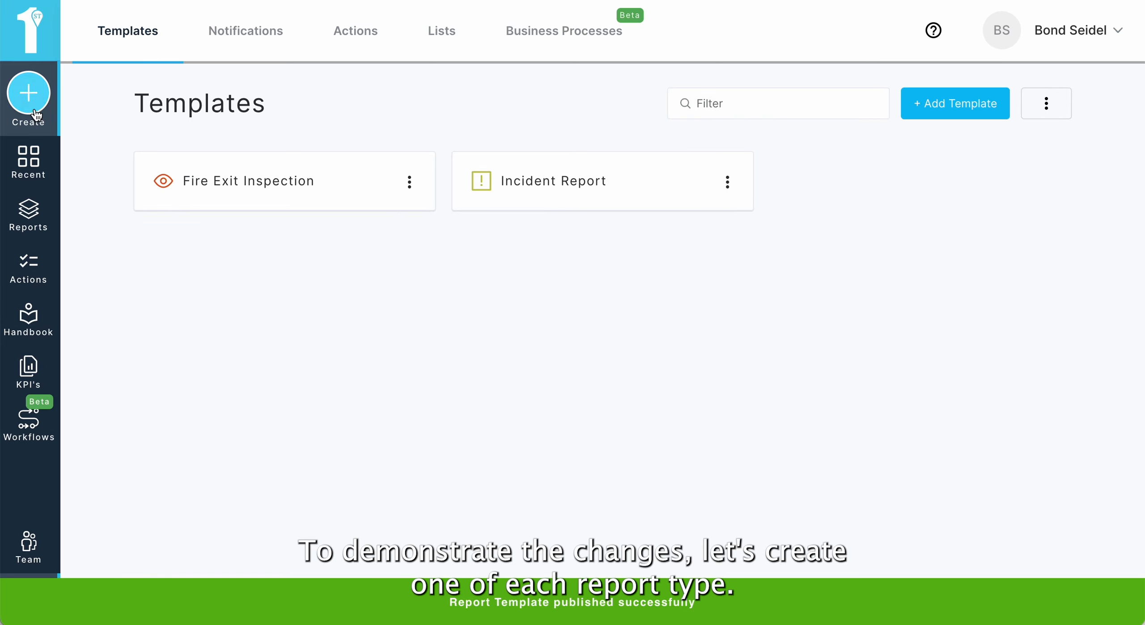
Step: Start a new Incident Report and scroll through its form down to the Add Actions section
{"action": "left_click", "coordinate": [29, 93]}
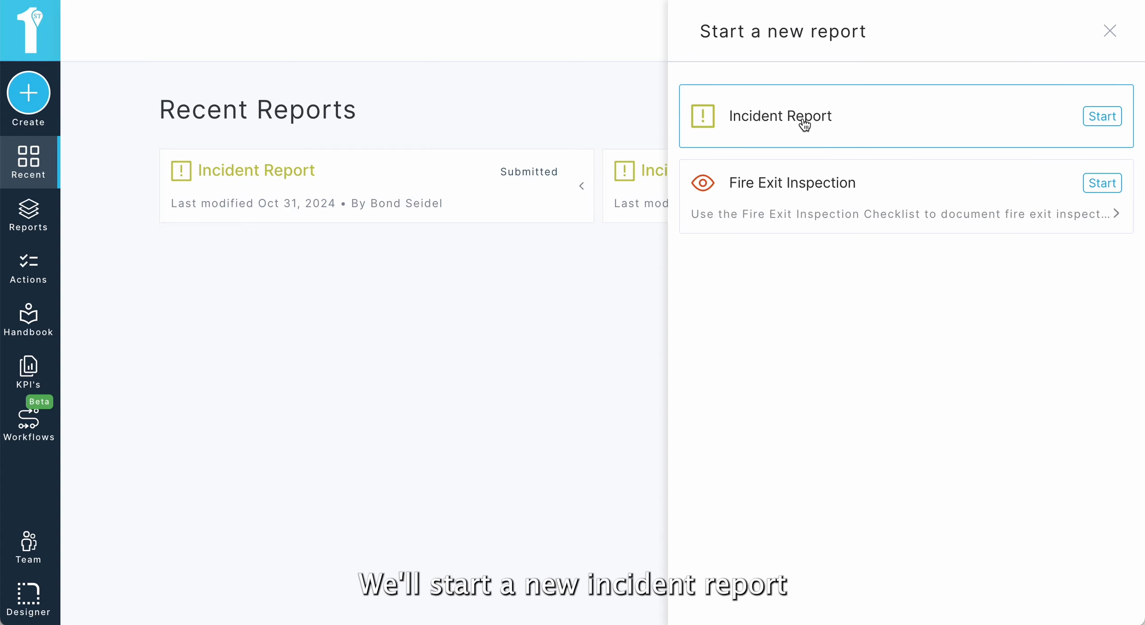
{"action": "left_click", "coordinate": [801, 119]}
{"action": "scroll", "coordinate": [821, 198], "scroll_direction": "down", "scroll_amount": 1}
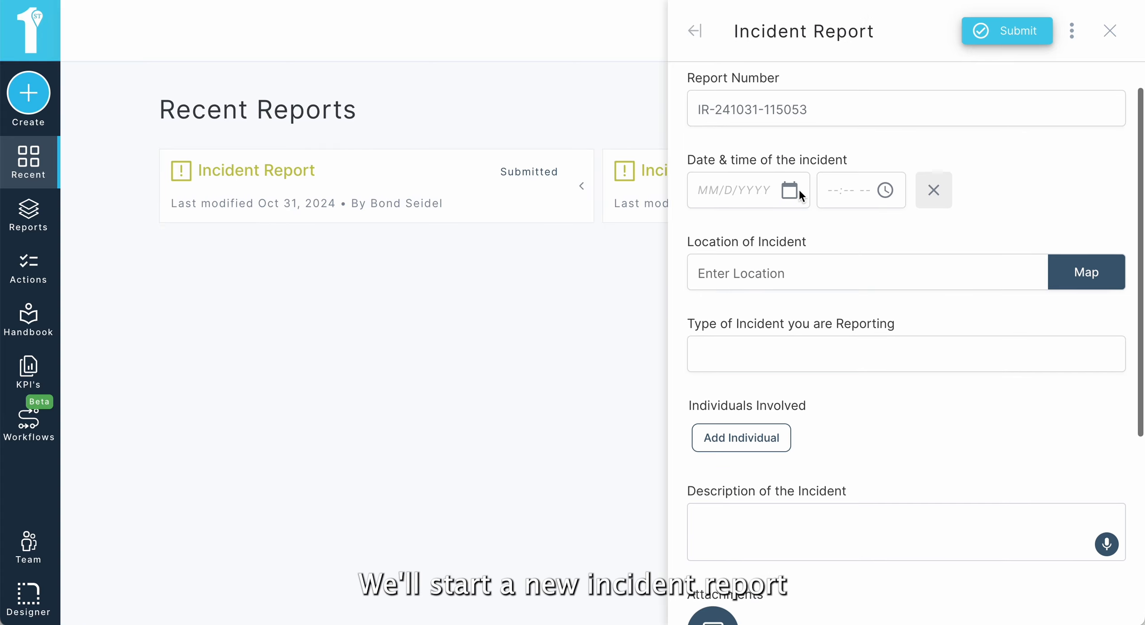
{"action": "left_click", "coordinate": [791, 190]}
{"action": "left_click", "coordinate": [826, 368]}
{"action": "scroll", "coordinate": [862, 390], "scroll_direction": "down", "scroll_amount": 4}
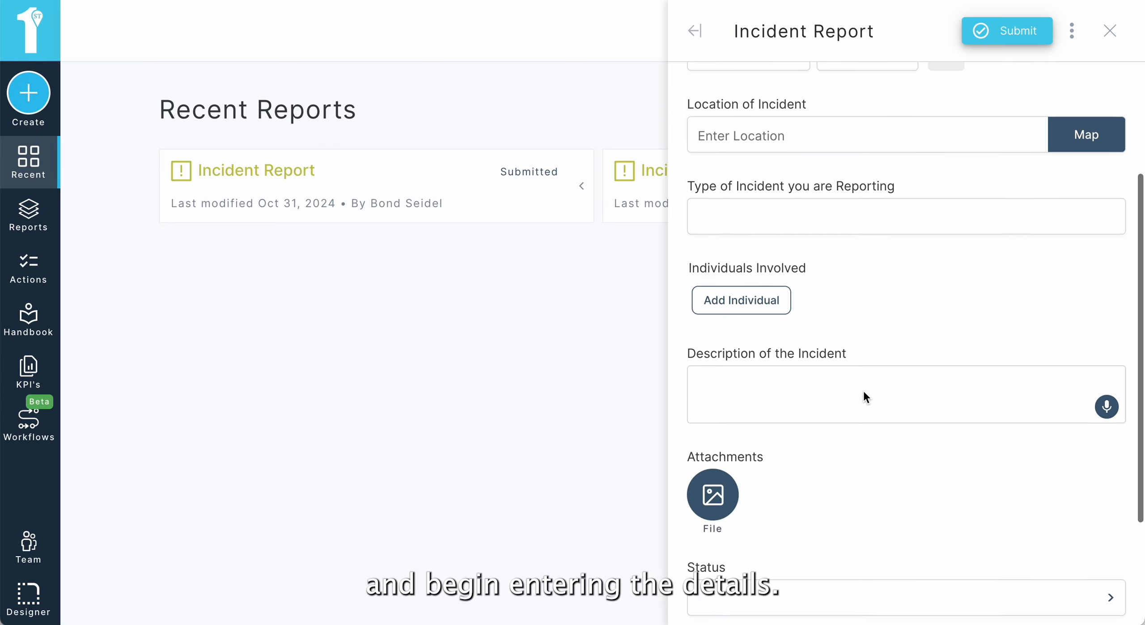
{"action": "scroll", "coordinate": [810, 347], "scroll_direction": "down", "scroll_amount": 4}
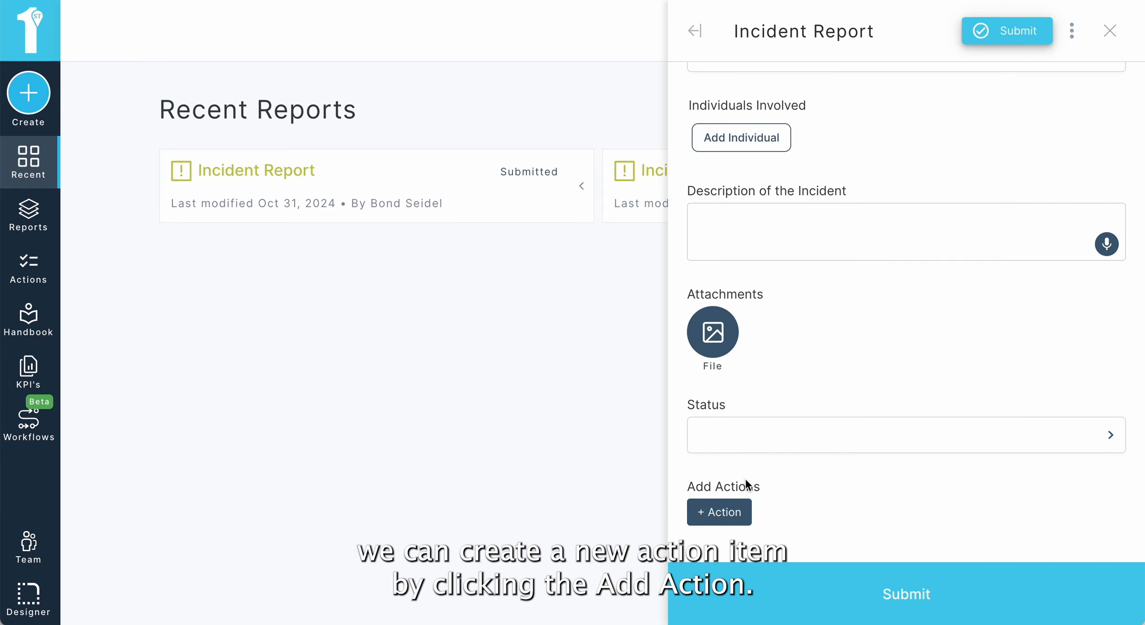
Step: Add a new action from the Incident Report's Add Actions section, saving the report, and title it SAmple Action Item
{"action": "left_click", "coordinate": [729, 518]}
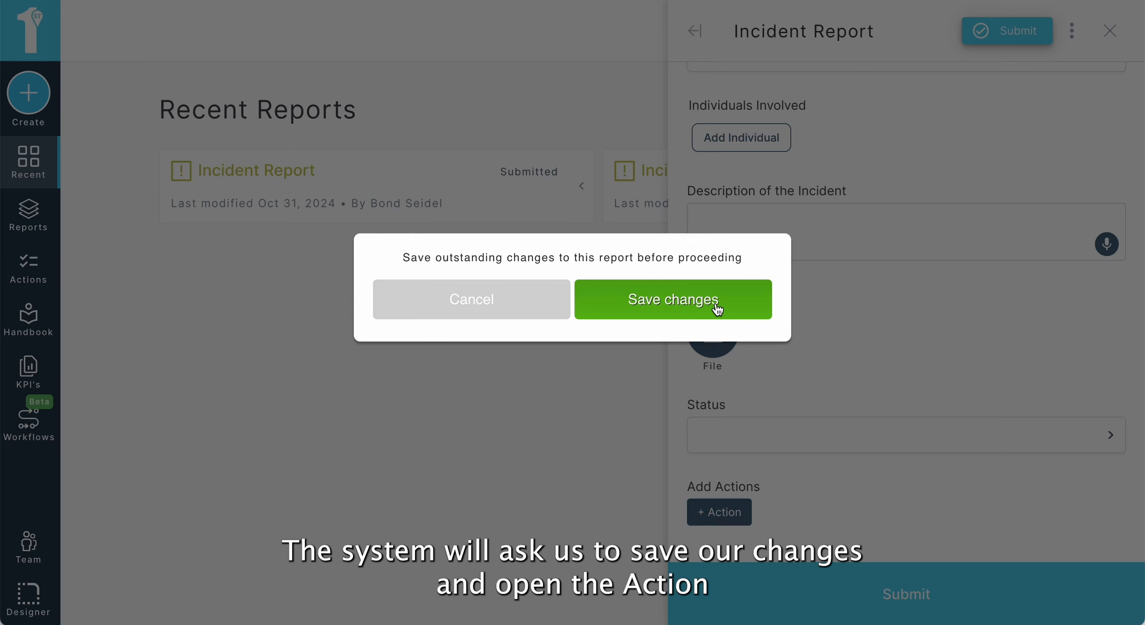
{"action": "left_click", "coordinate": [718, 309]}
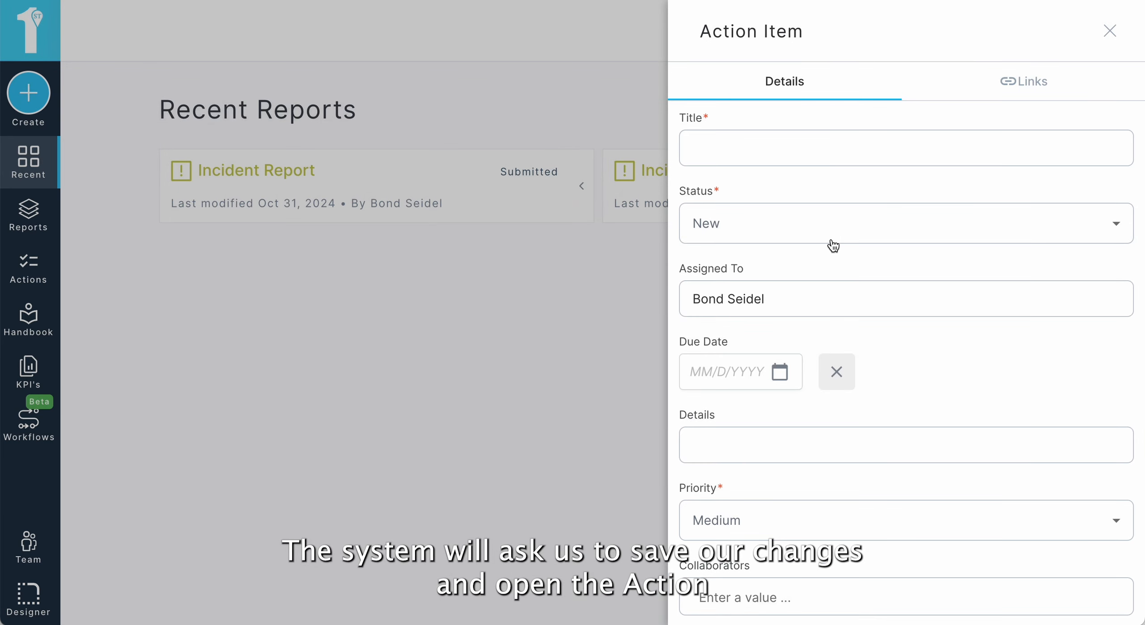
{"action": "left_click", "coordinate": [814, 153]}
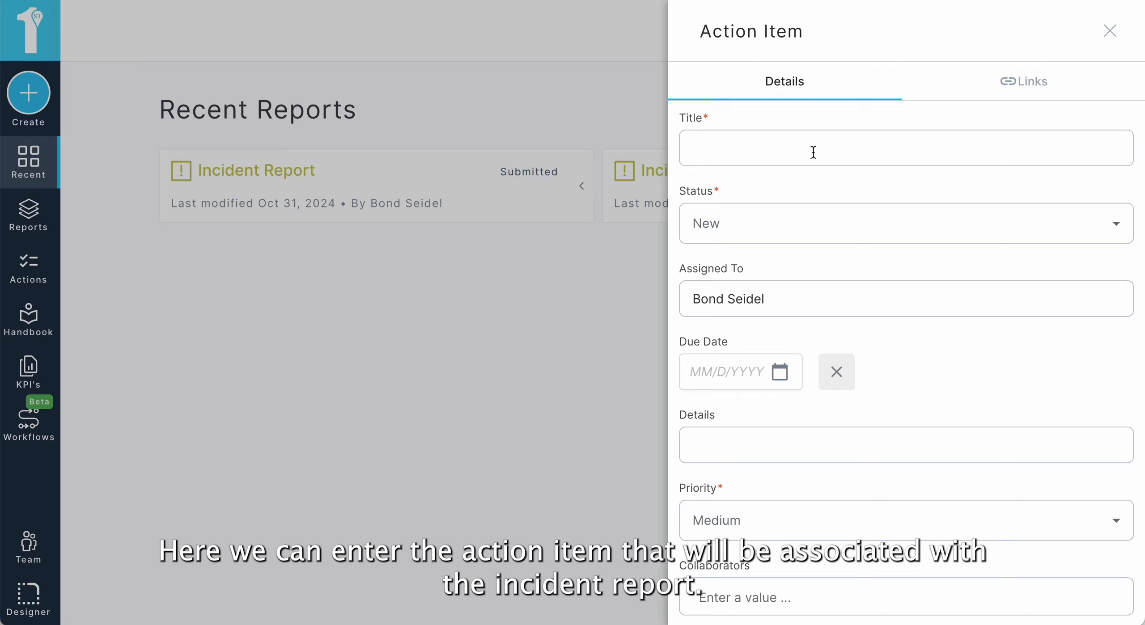
{"action": "type", "text": "SAmple Action Item"}
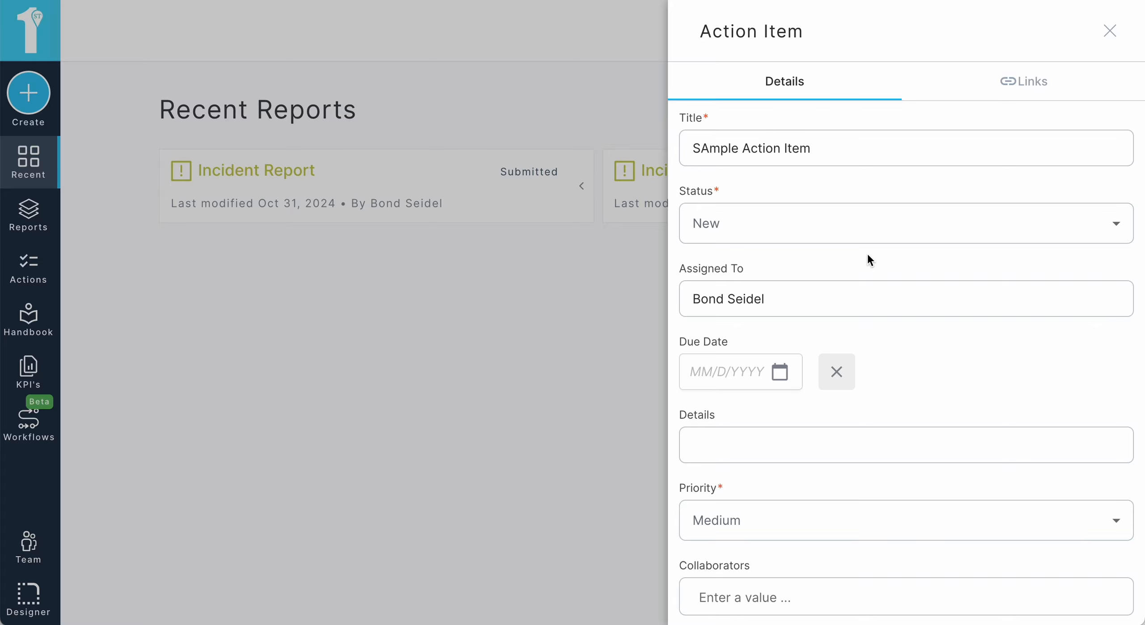
Step: Create the SAmple Action Item action with its default details
{"action": "scroll", "coordinate": [808, 238], "scroll_direction": "down", "scroll_amount": 1}
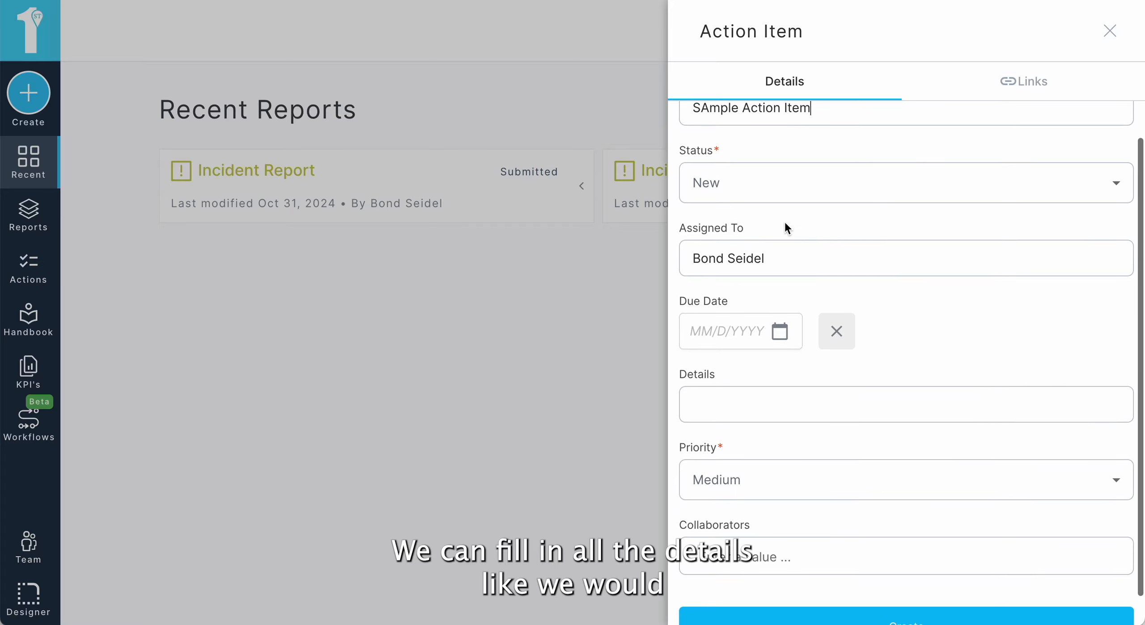
{"action": "scroll", "coordinate": [890, 362], "scroll_direction": "down", "scroll_amount": 1}
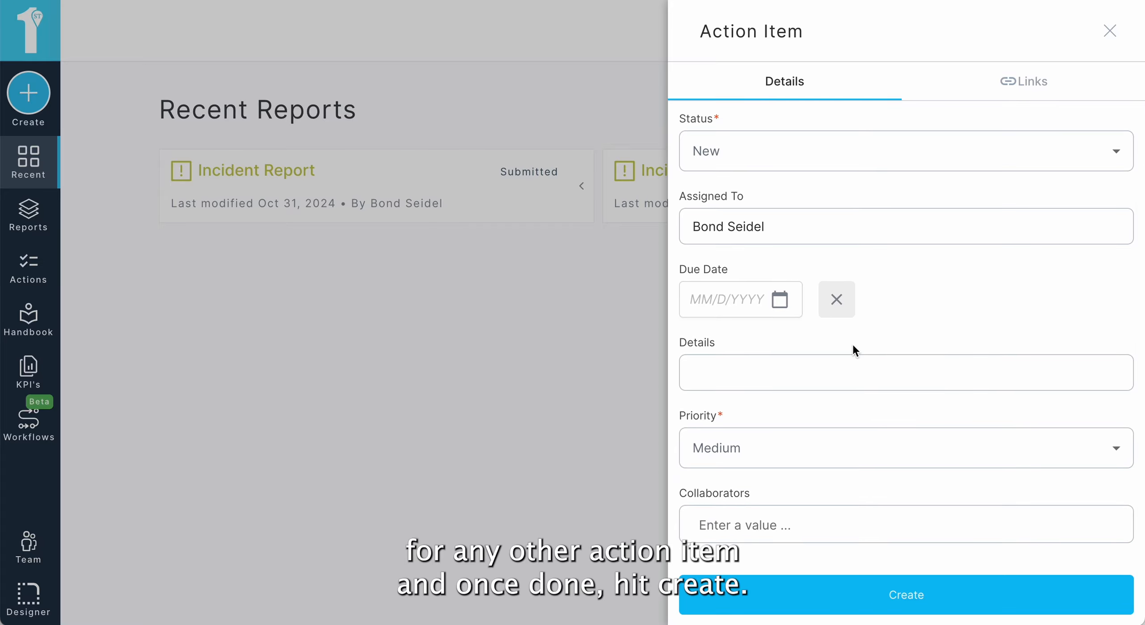
{"action": "left_click", "coordinate": [900, 593]}
Step: Submit the Incident Report and close the confirmation panel
{"action": "scroll", "coordinate": [948, 443], "scroll_direction": "down", "scroll_amount": 1}
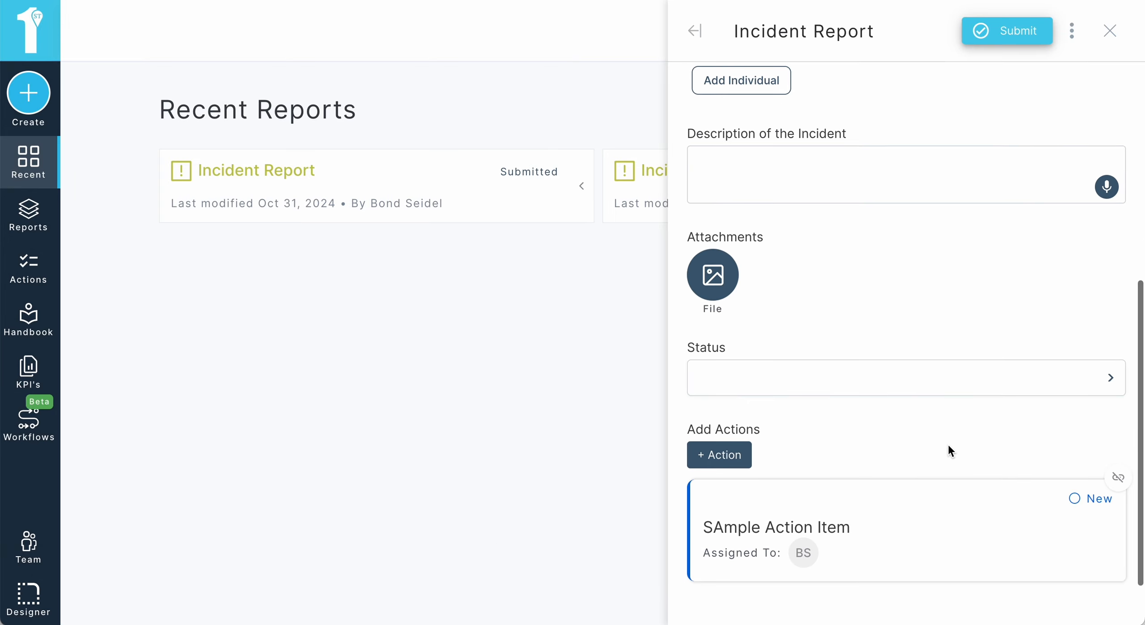
{"action": "scroll", "coordinate": [948, 445], "scroll_direction": "down", "scroll_amount": 1}
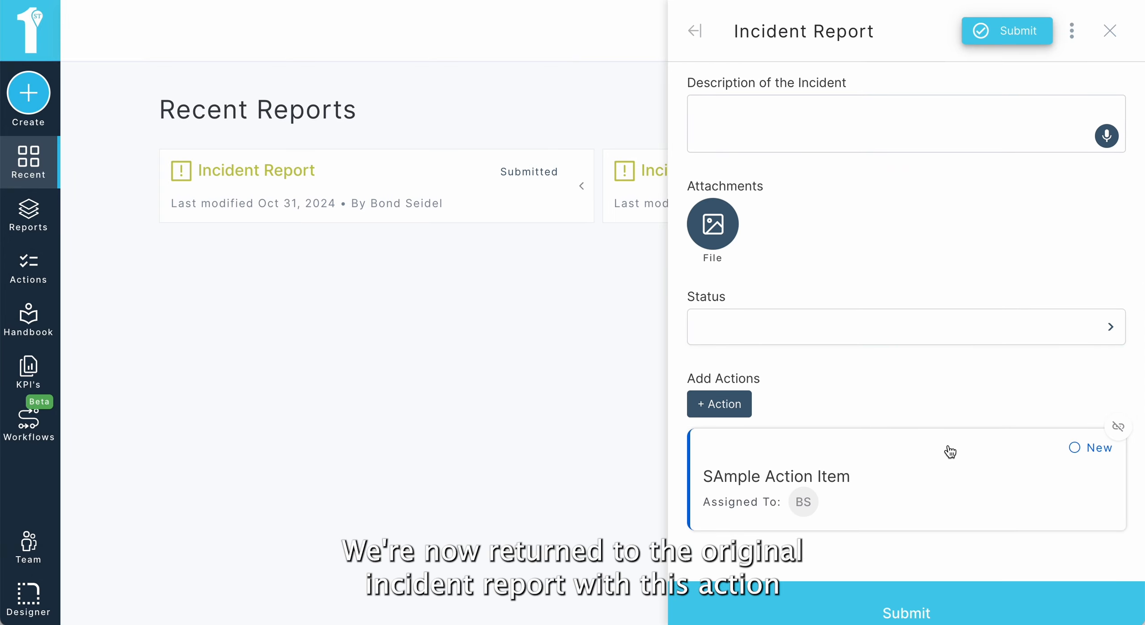
{"action": "scroll", "coordinate": [950, 452], "scroll_direction": "down", "scroll_amount": 1}
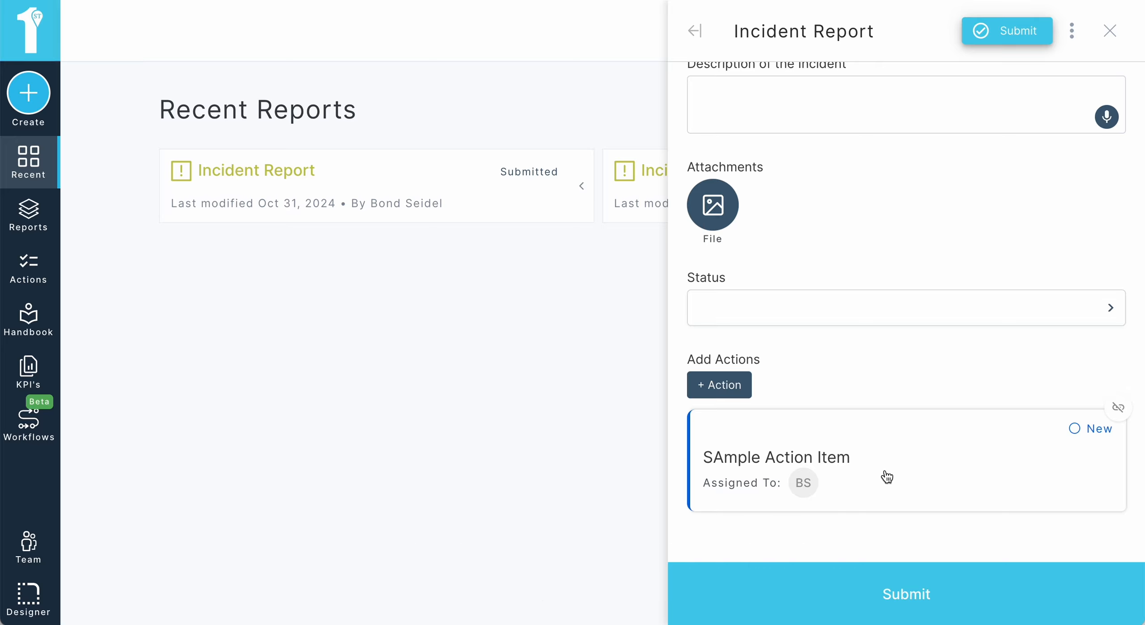
{"action": "left_click", "coordinate": [926, 577]}
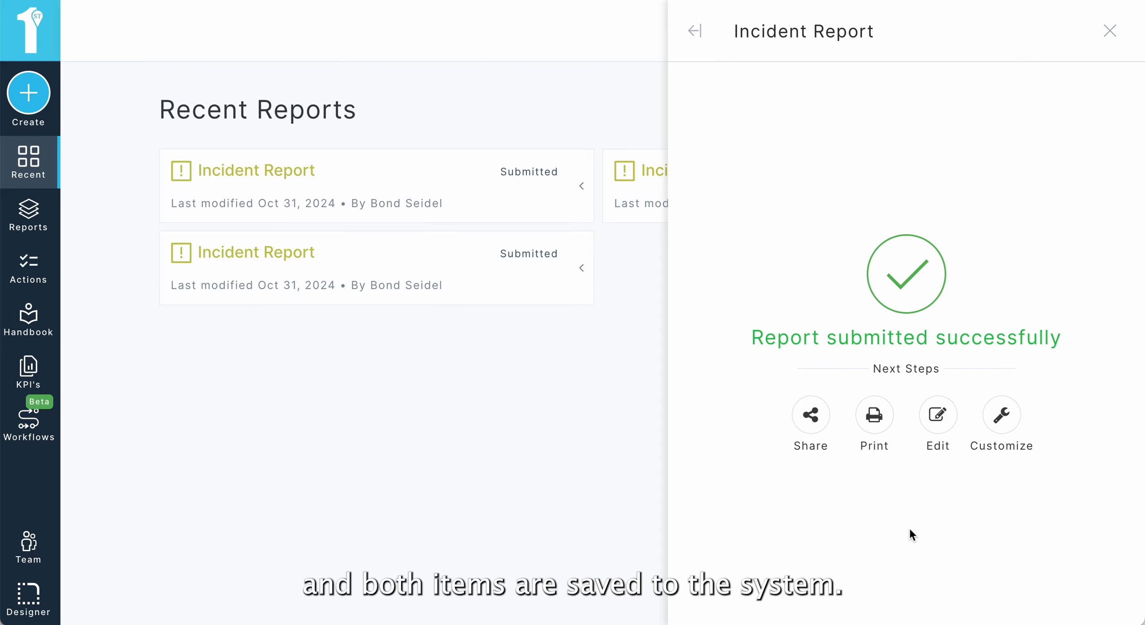
{"action": "left_click", "coordinate": [1109, 35]}
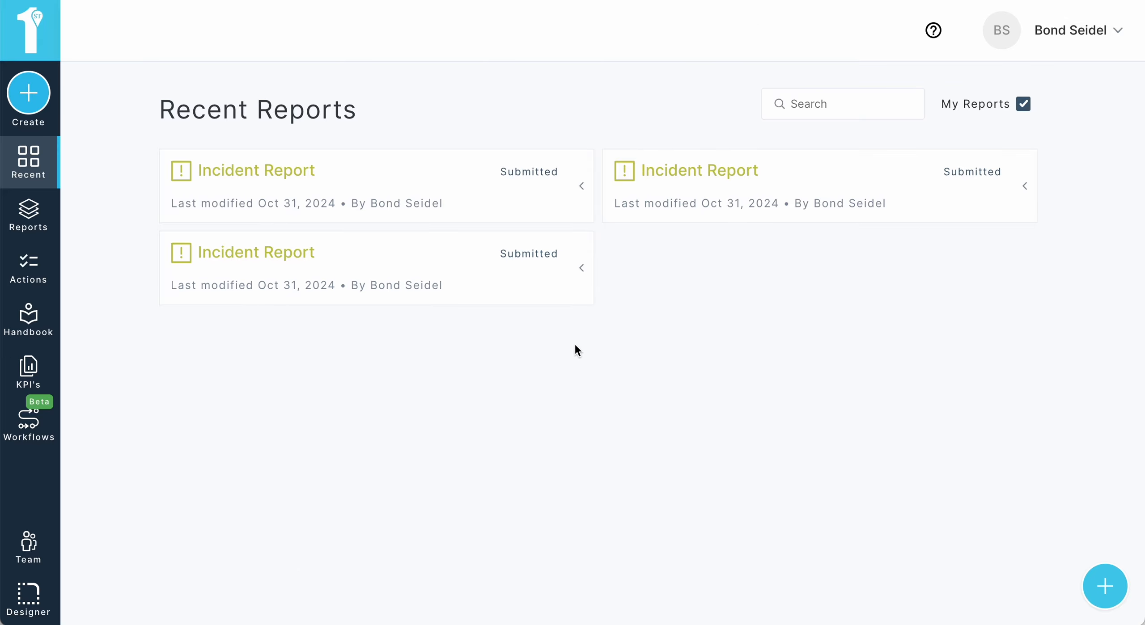
Step: Open the submitted Incident Report and its linked action item to review the details, then close them
{"action": "left_click", "coordinate": [453, 205]}
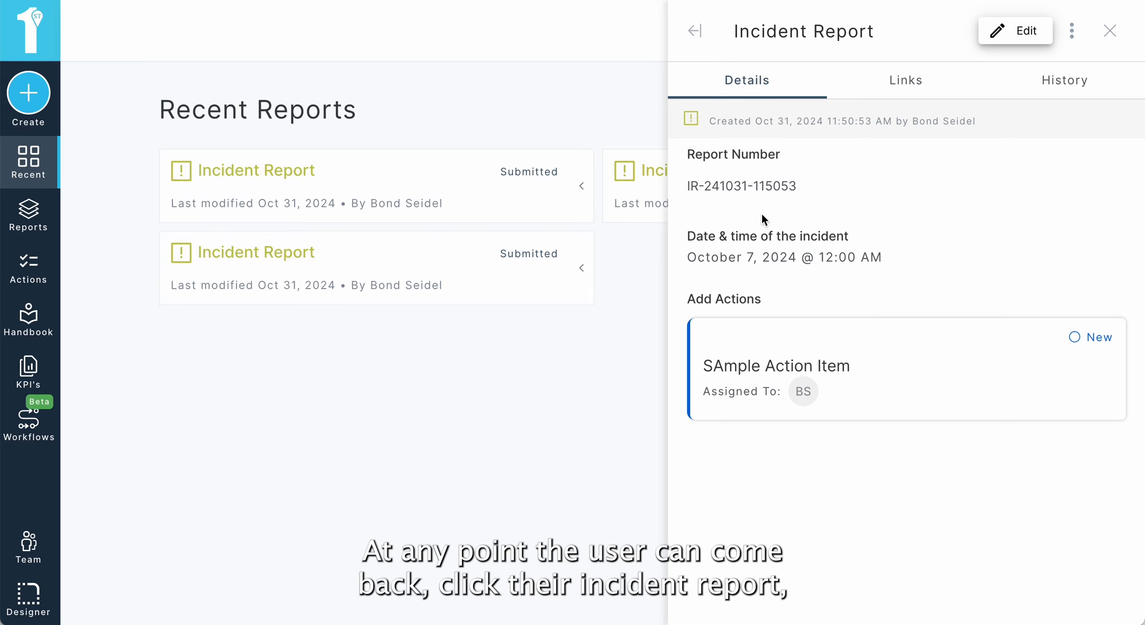
{"action": "left_click", "coordinate": [848, 392]}
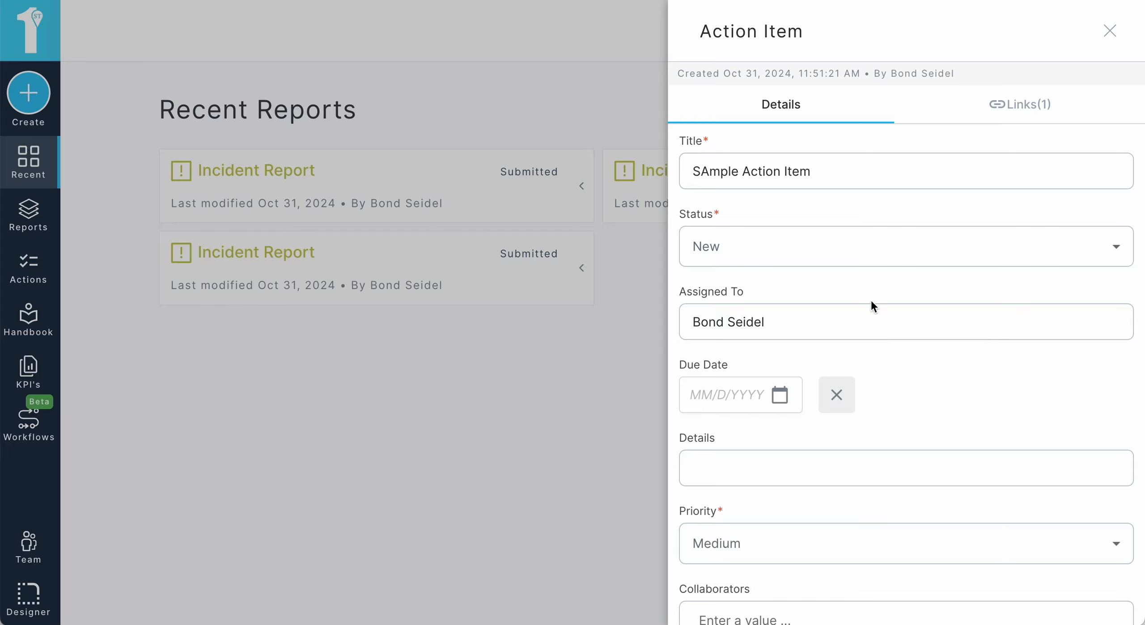
{"action": "scroll", "coordinate": [899, 387], "scroll_direction": "down", "scroll_amount": 2}
{"action": "scroll", "coordinate": [898, 389], "scroll_direction": "up", "scroll_amount": 2}
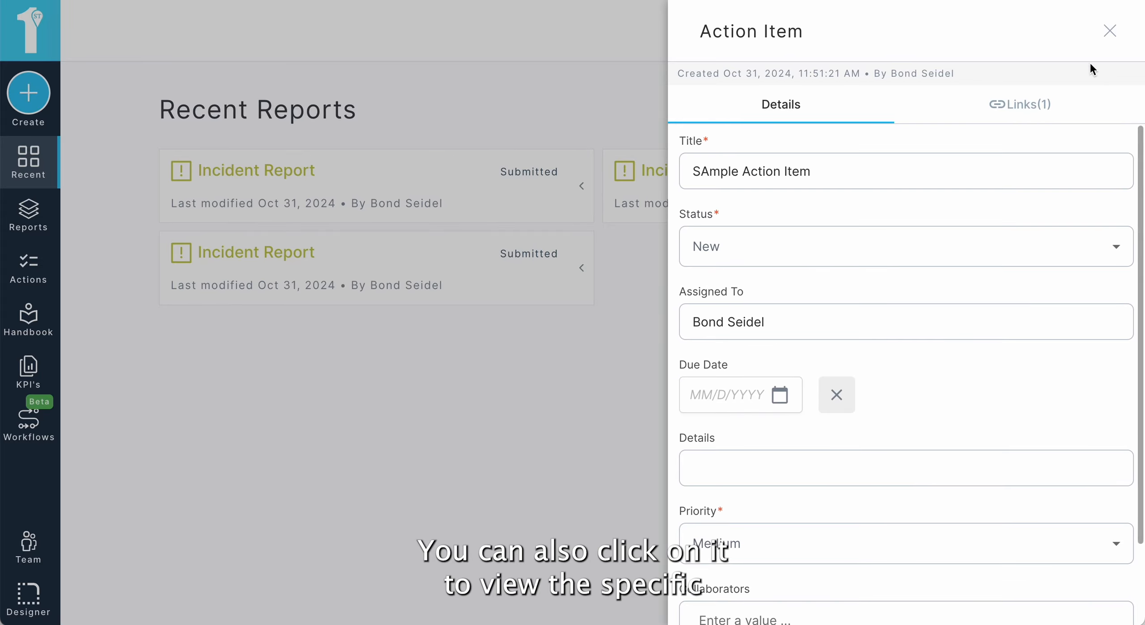
{"action": "left_click", "coordinate": [1108, 41]}
{"action": "left_click", "coordinate": [1108, 37]}
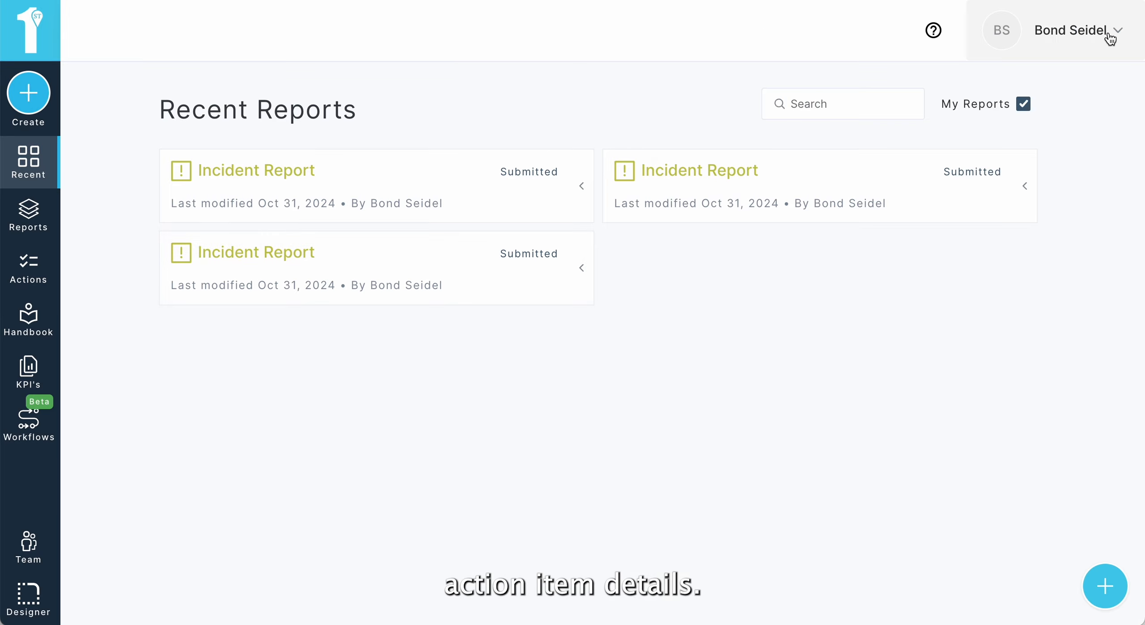
Step: Start a new Fire Exit Inspection and answer No to whether the fire exit is clear of obstructions
{"action": "left_click", "coordinate": [1101, 584]}
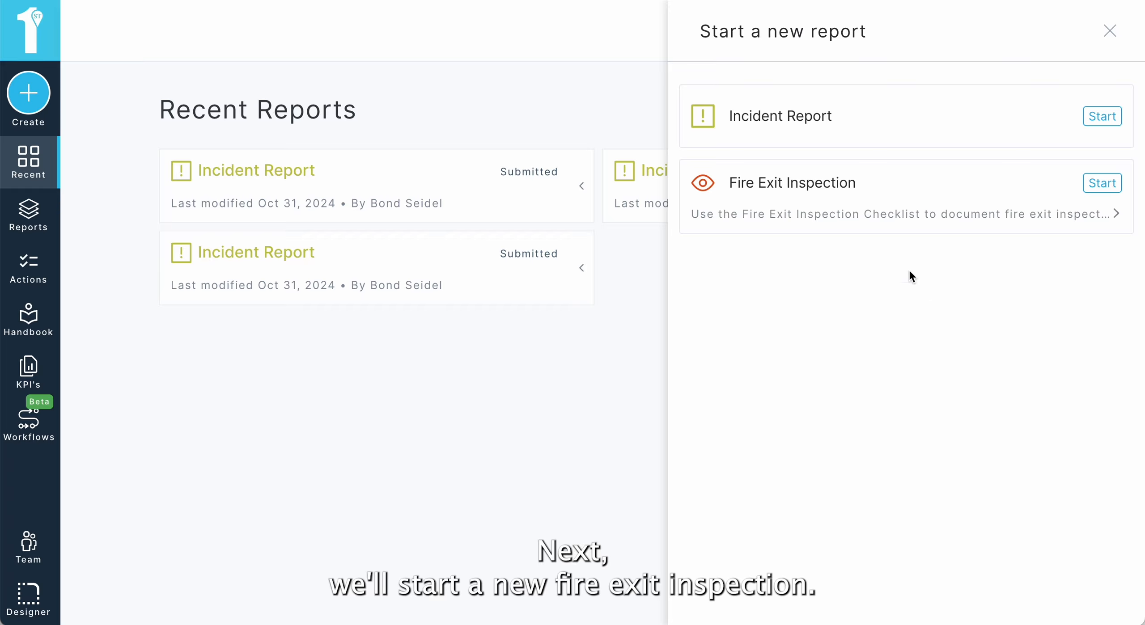
{"action": "left_click", "coordinate": [844, 211]}
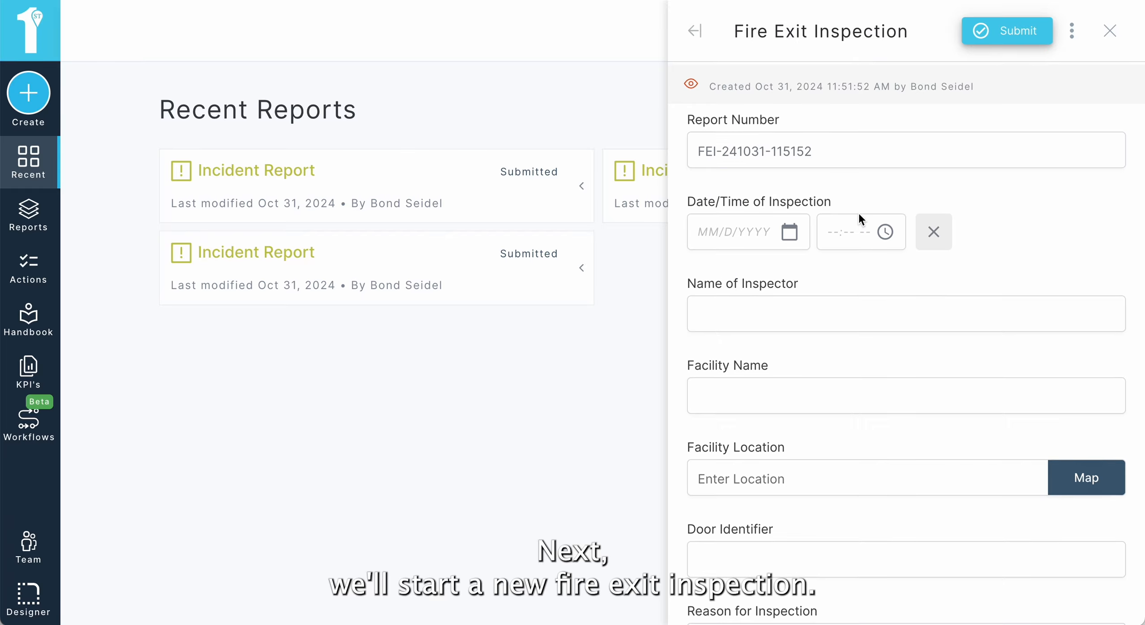
{"action": "scroll", "coordinate": [866, 275], "scroll_direction": "down", "scroll_amount": 3}
{"action": "scroll", "coordinate": [865, 275], "scroll_direction": "down", "scroll_amount": 1}
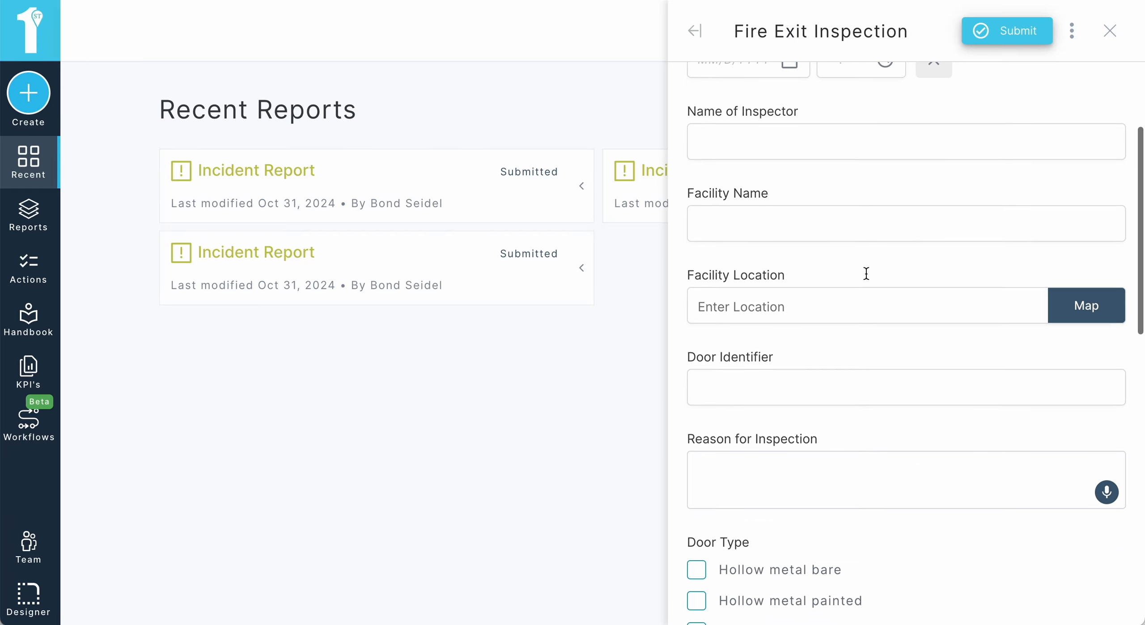
{"action": "scroll", "coordinate": [866, 275], "scroll_direction": "down", "scroll_amount": 4}
{"action": "scroll", "coordinate": [865, 277], "scroll_direction": "down", "scroll_amount": 6}
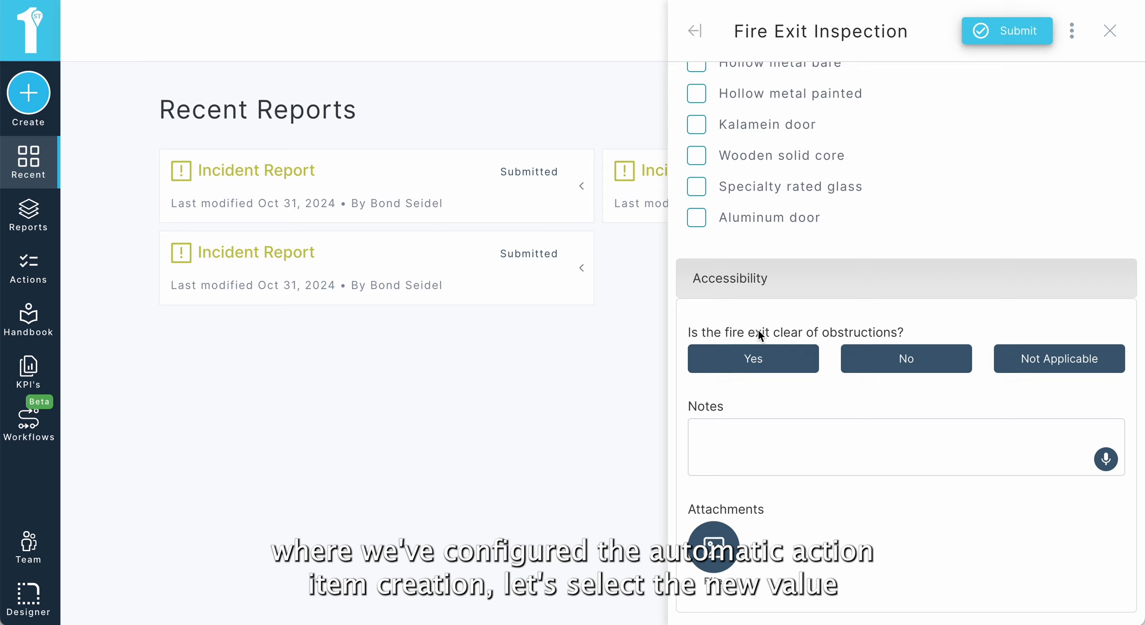
{"action": "left_click", "coordinate": [875, 360]}
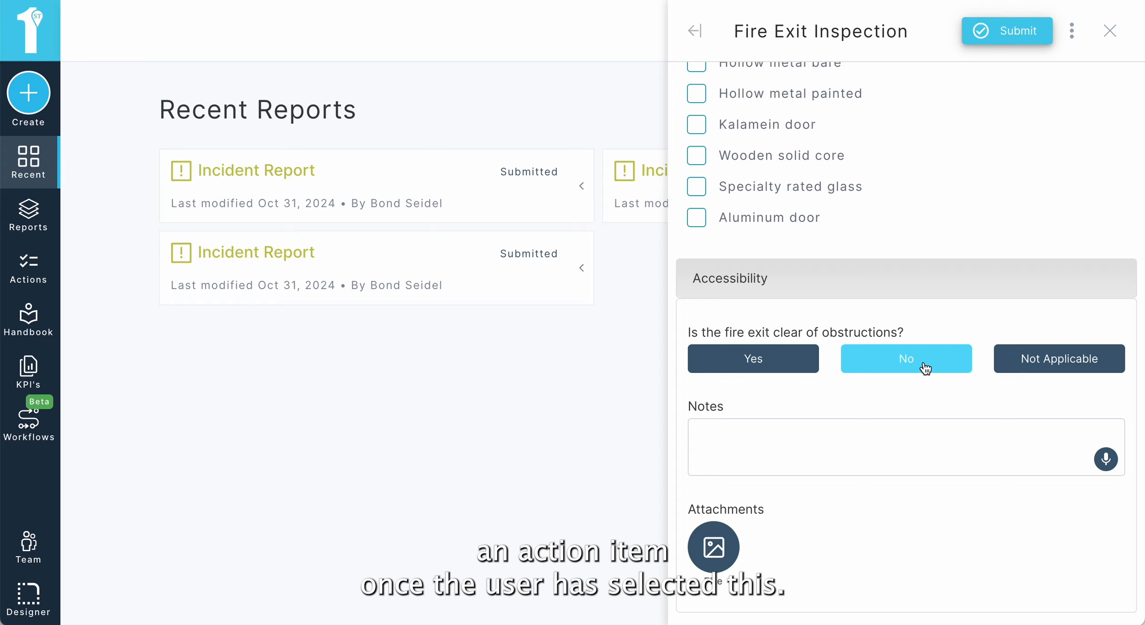
Step: Submit the Fire Exit Inspection and close the confirmation panel
{"action": "scroll", "coordinate": [927, 404], "scroll_direction": "down", "scroll_amount": 3}
{"action": "scroll", "coordinate": [924, 397], "scroll_direction": "down", "scroll_amount": 2}
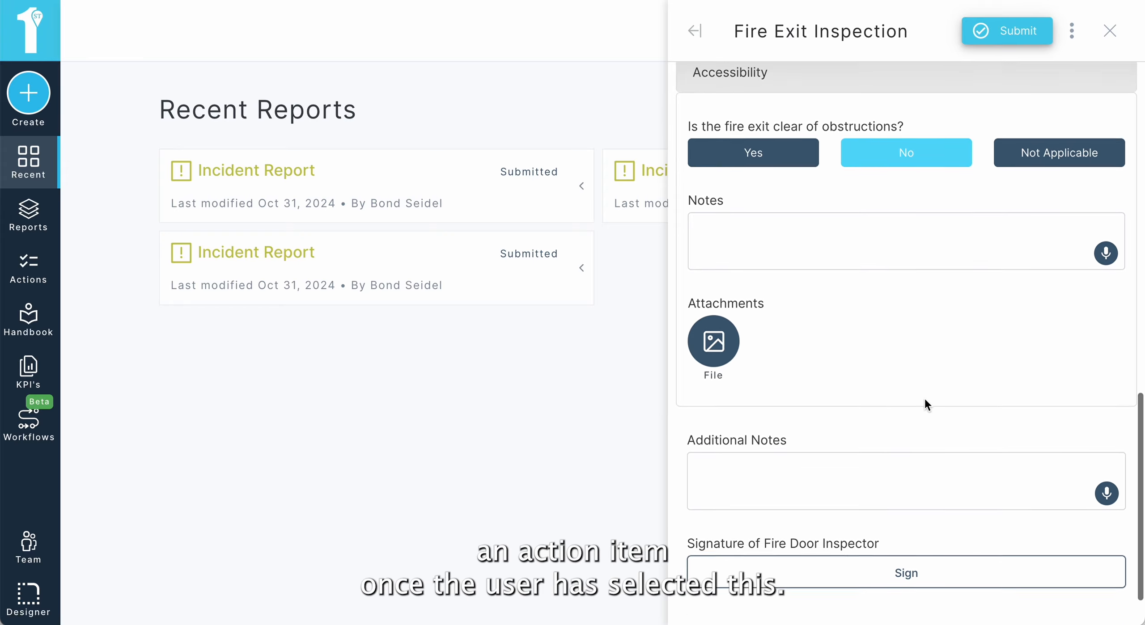
{"action": "scroll", "coordinate": [899, 318], "scroll_direction": "down", "scroll_amount": 1}
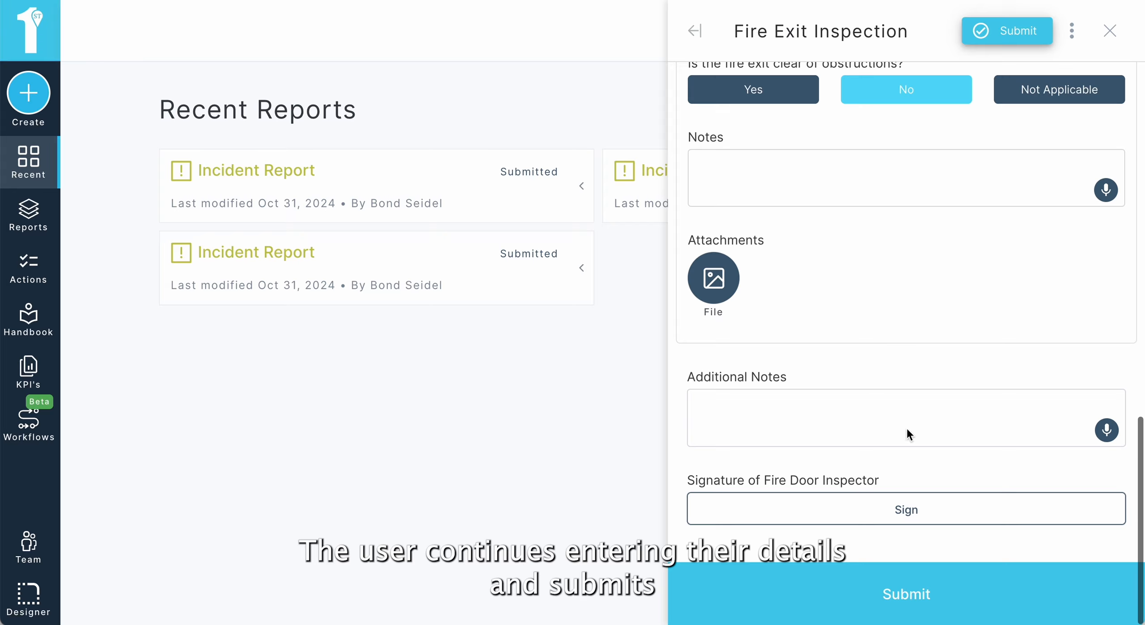
{"action": "left_click", "coordinate": [907, 579]}
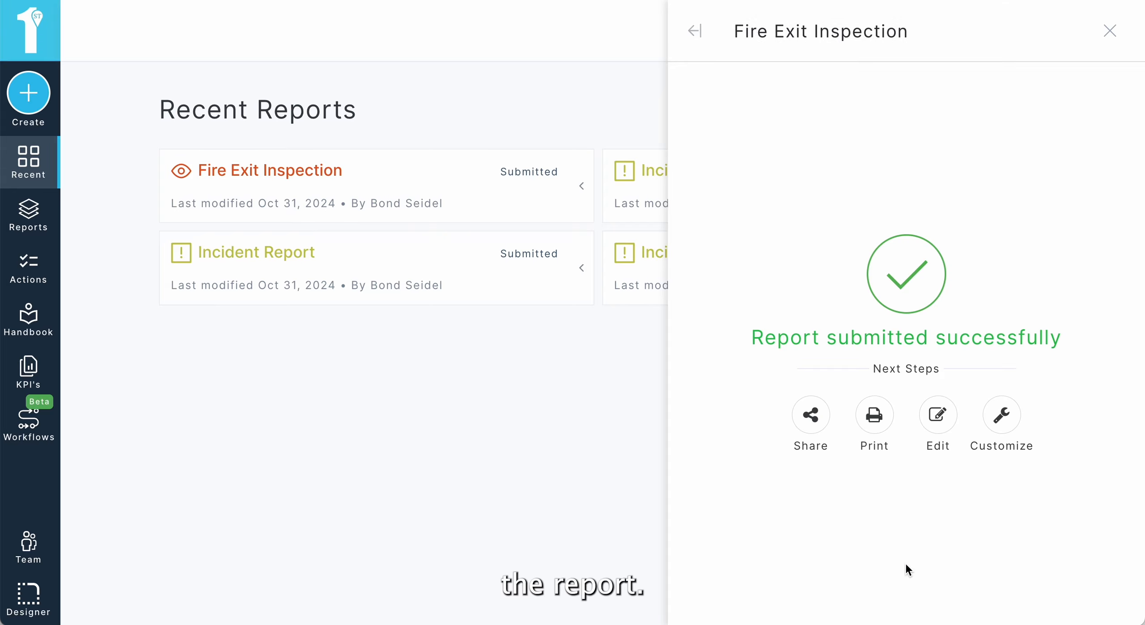
{"action": "left_click", "coordinate": [1110, 31]}
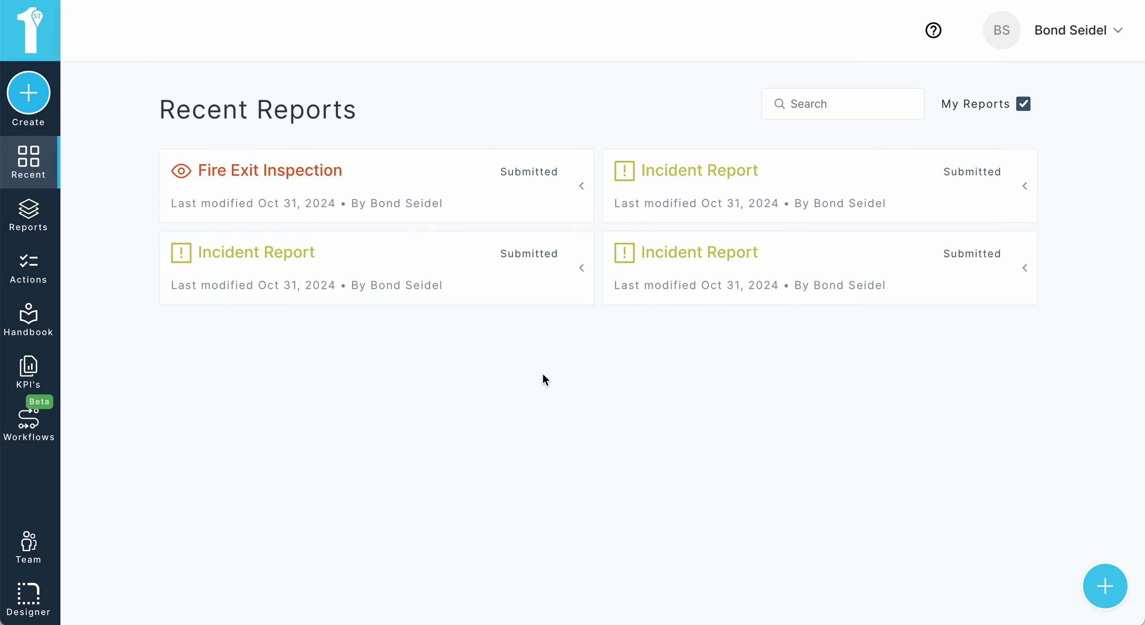
Step: Open the Action Center and review the listed action items
{"action": "left_click", "coordinate": [50, 287]}
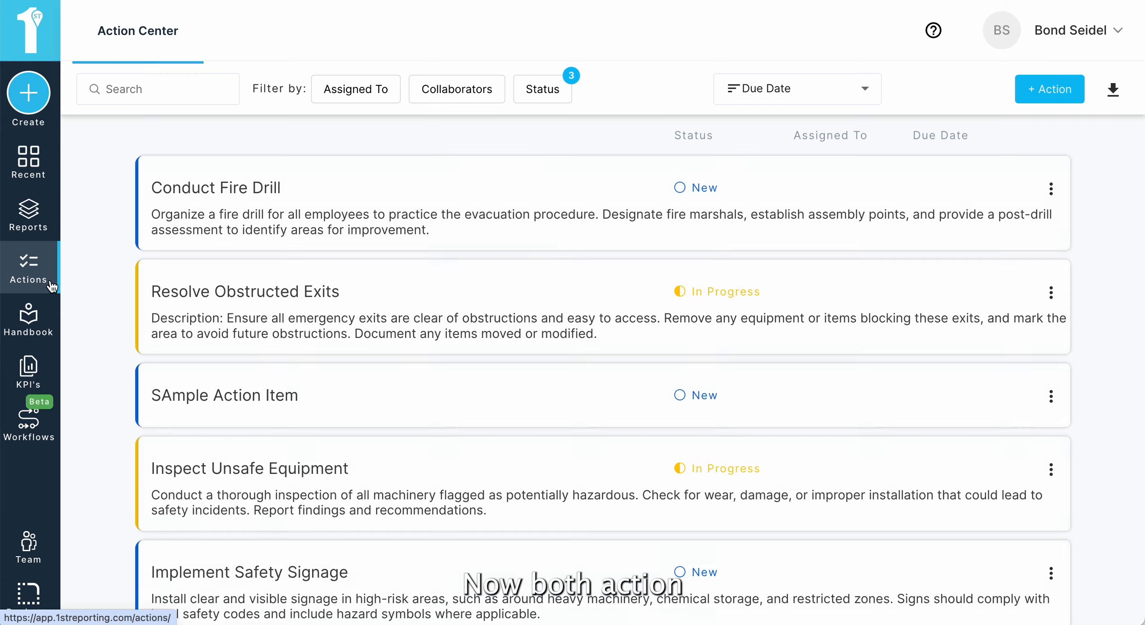
{"action": "scroll", "coordinate": [537, 350], "scroll_direction": "down", "scroll_amount": 1}
{"action": "scroll", "coordinate": [537, 350], "scroll_direction": "up", "scroll_amount": 1}
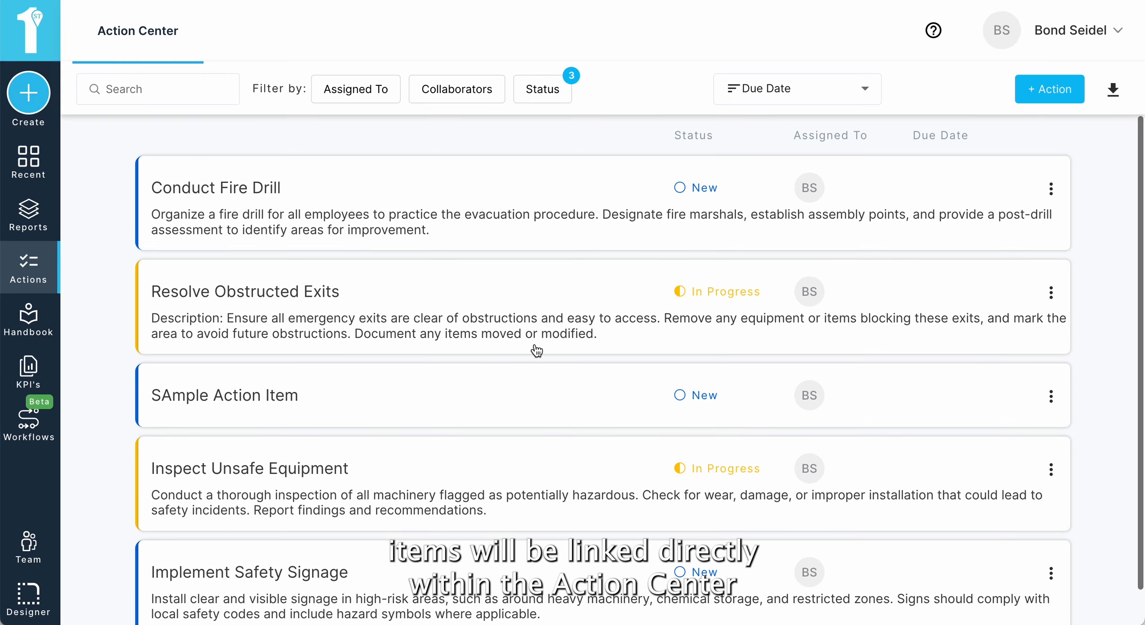